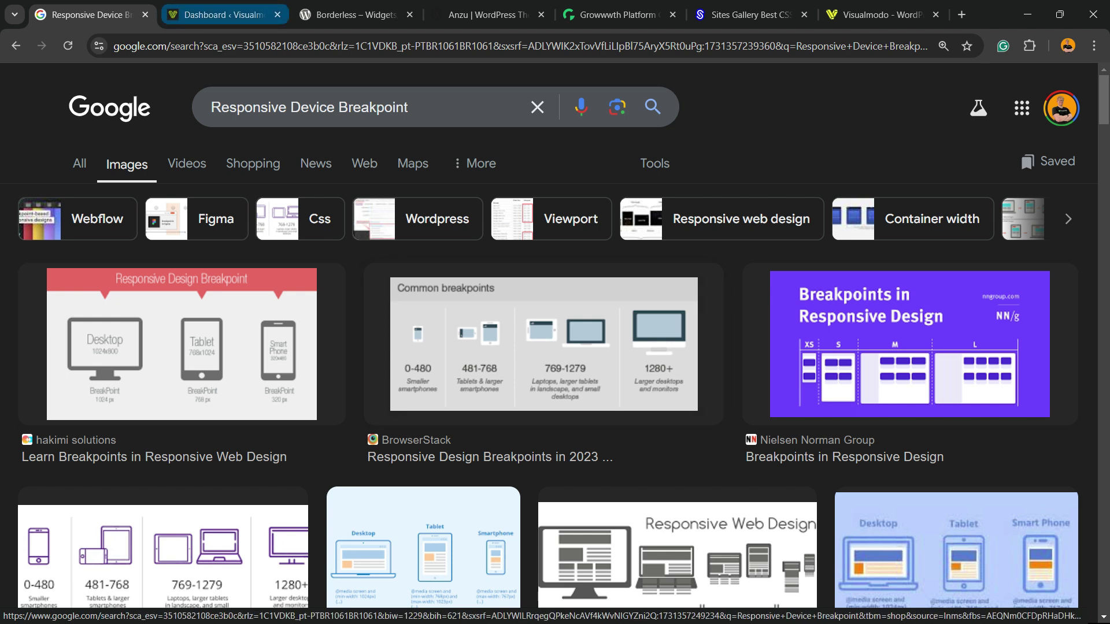
Step: Open the live site's home page in a new tab from the WordPress admin bar
left_click(220, 14)
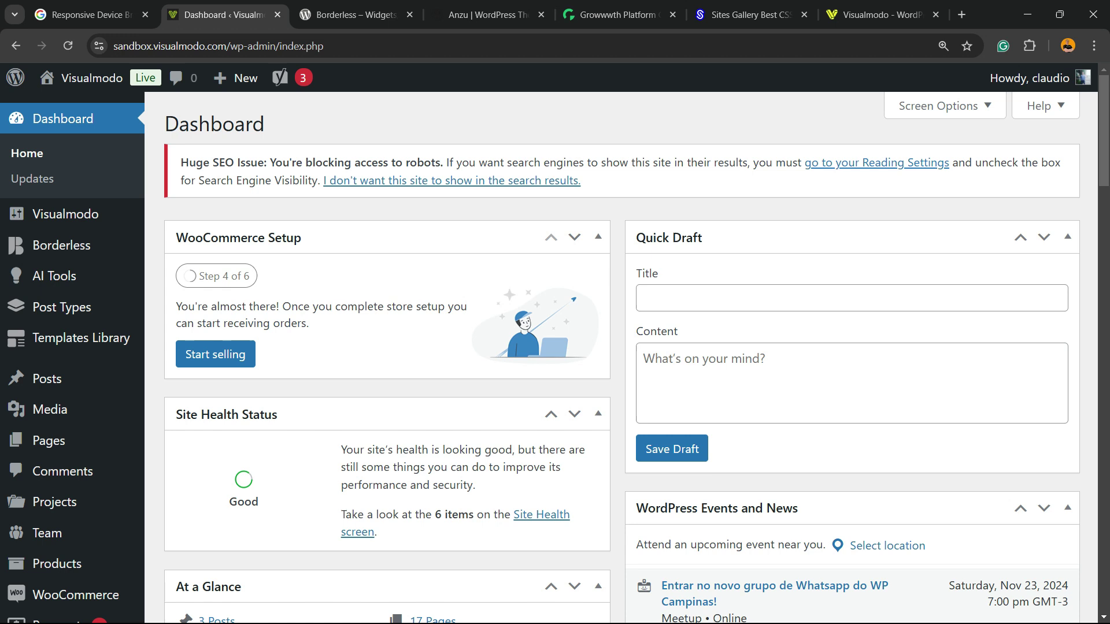
mouse_move(86, 78)
left_click(62, 110)
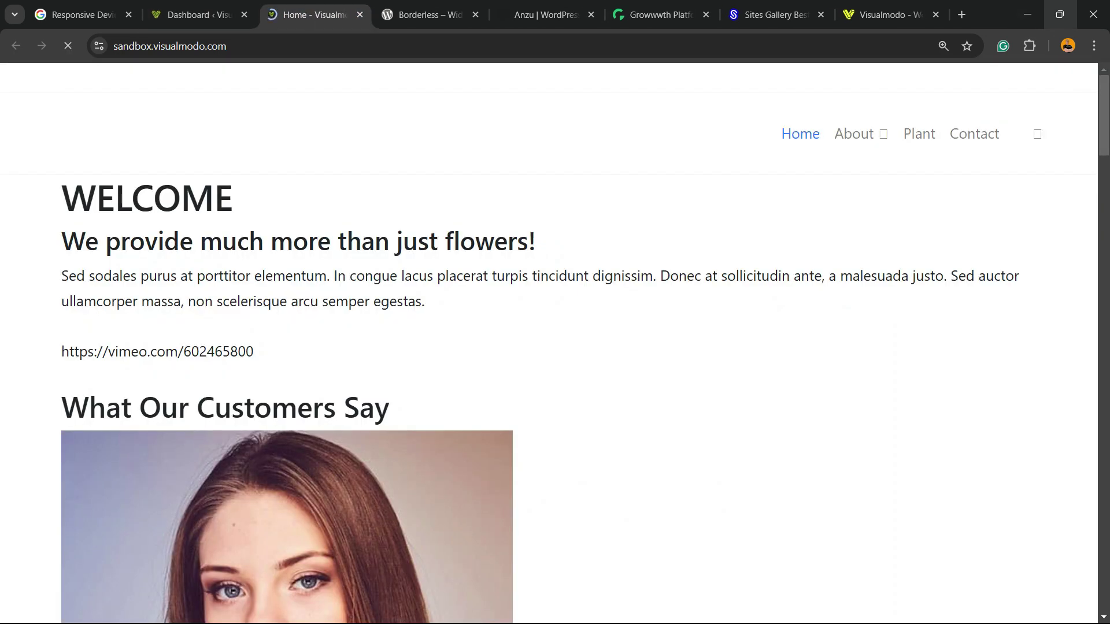
Step: Restore the browser window and drag it narrower to preview the mobile layout
left_click(1060, 15)
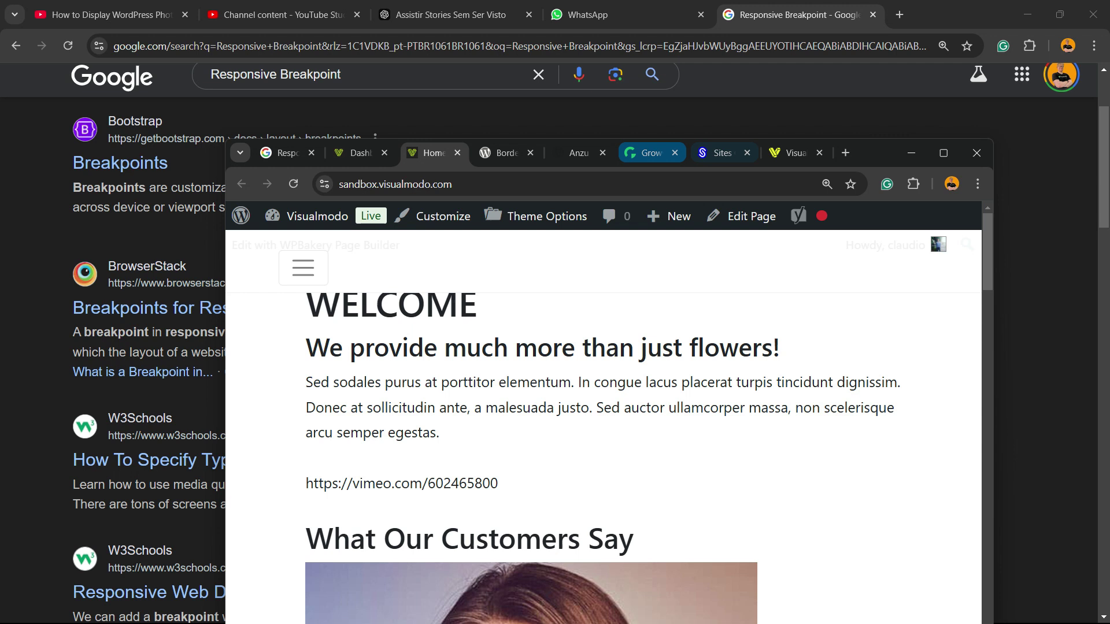
left_click_drag(874, 156, 668, 19)
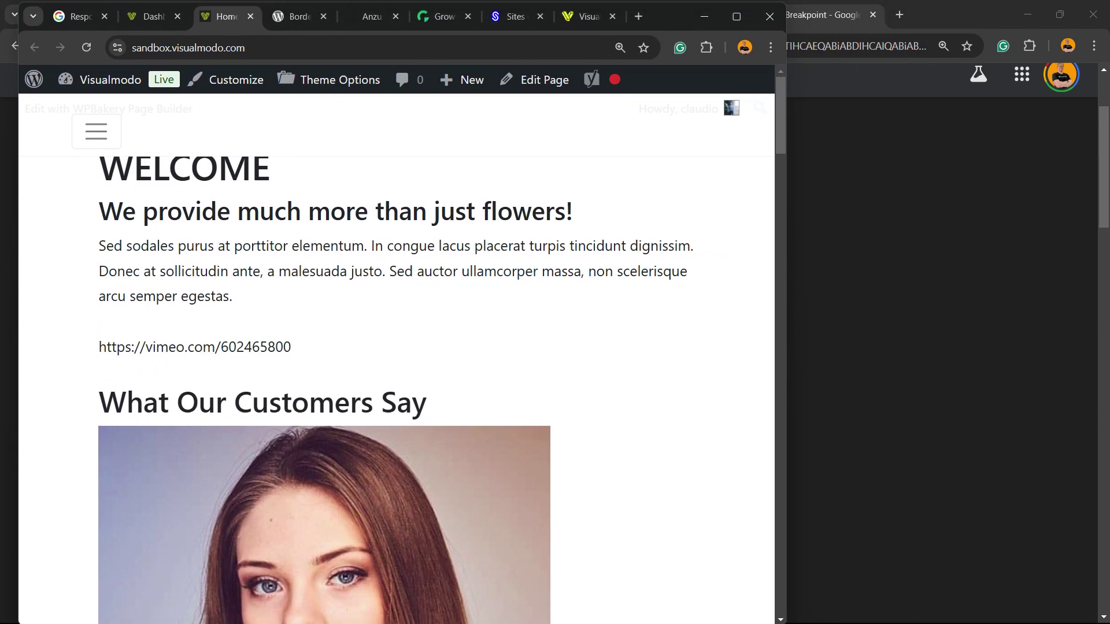
left_click_drag(786, 346, 1102, 365)
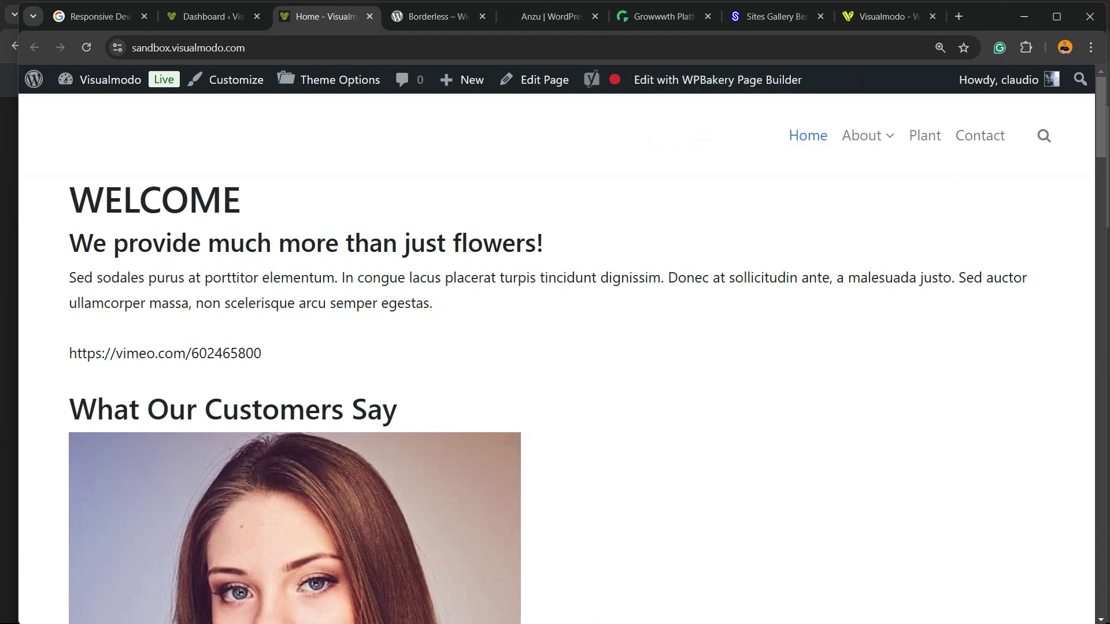
Step: Glance at the breakpoint images, then open WPBakery Page Builder's General Settings from the dashboard sidebar
left_click(98, 16)
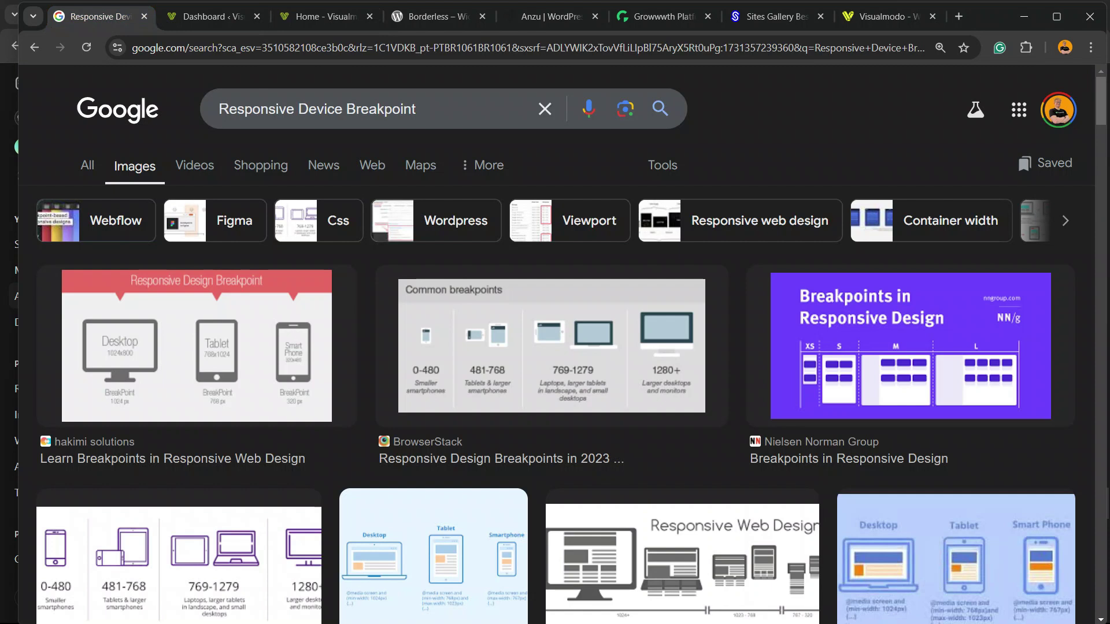
left_click(208, 17)
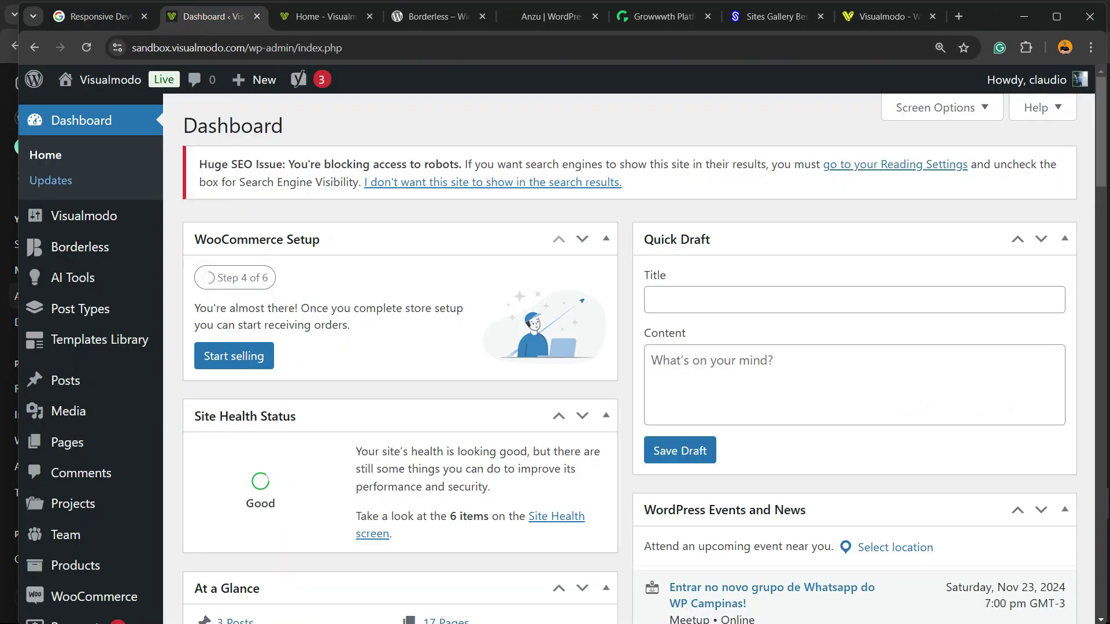
scroll(63, 289, "down", 3)
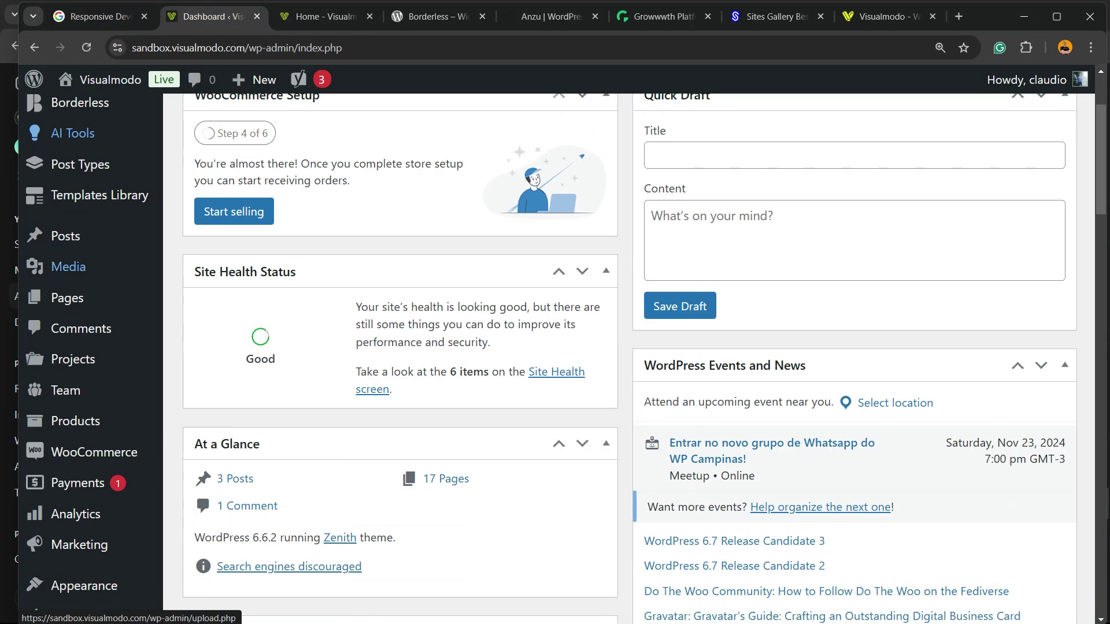
scroll(68, 267, "down", 3)
mouse_move(92, 572)
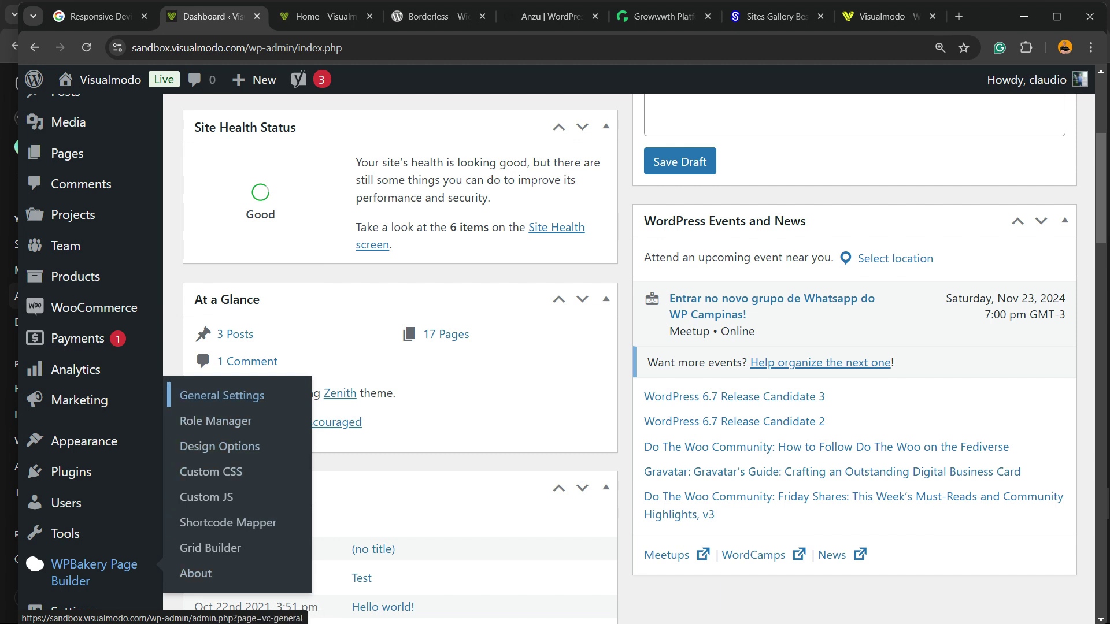
left_click(226, 395)
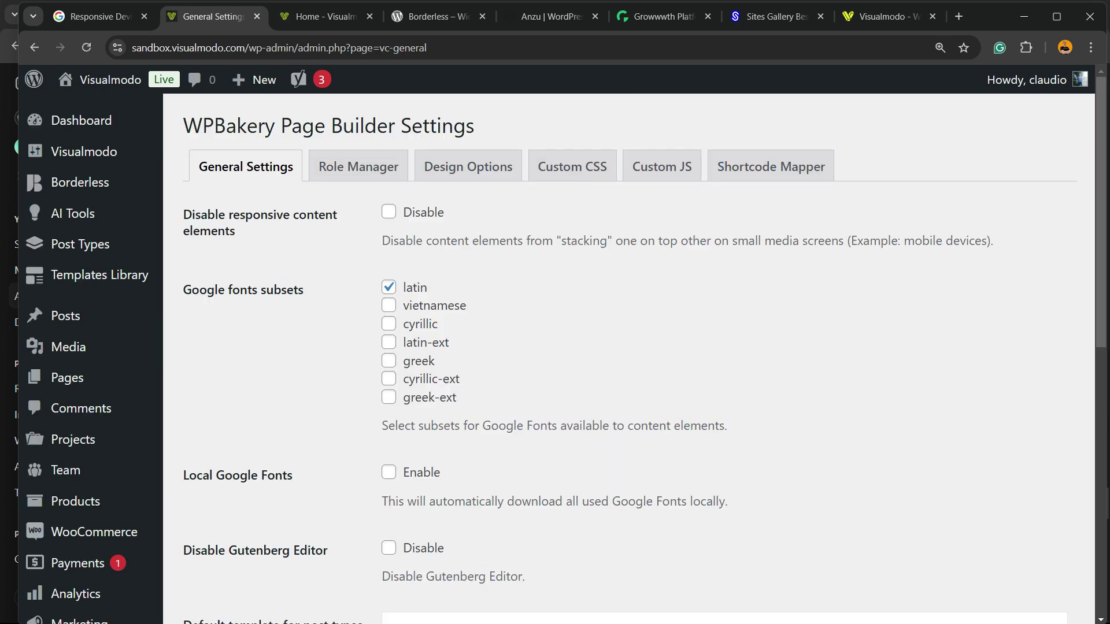
Step: Zoom the page in and switch from General Settings to the Design Options tab
key("ctrl+plus")
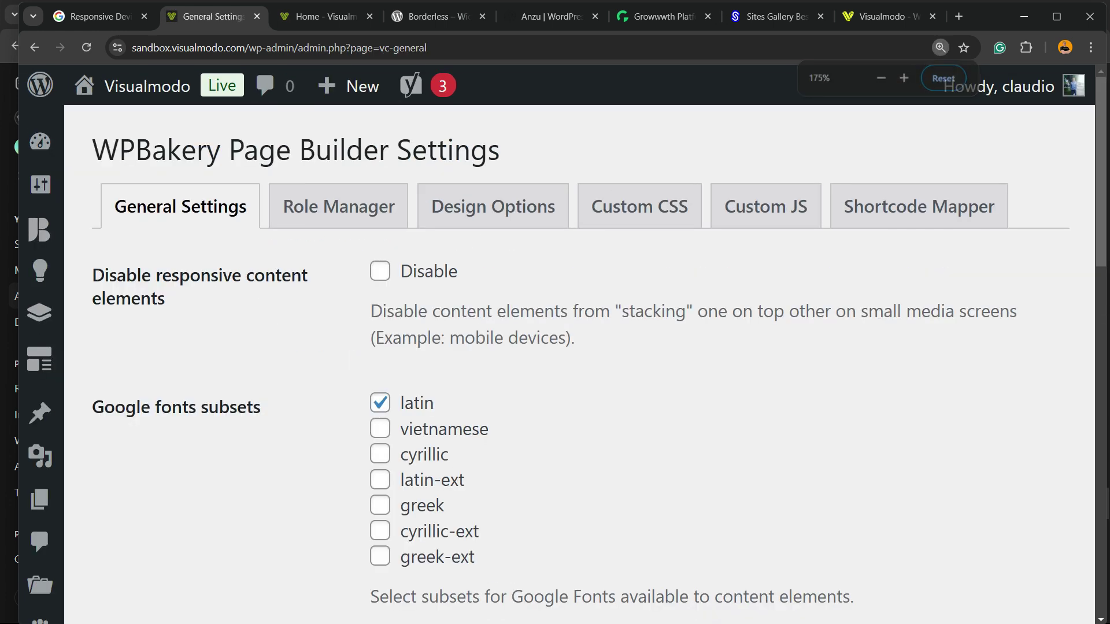
left_click(173, 206)
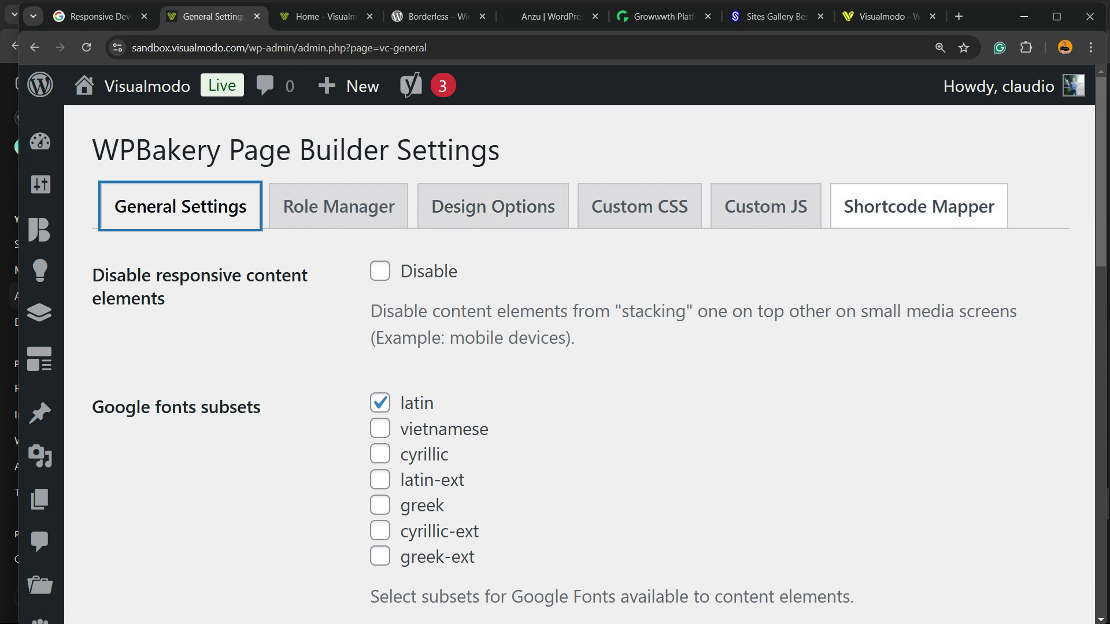
left_click(493, 207)
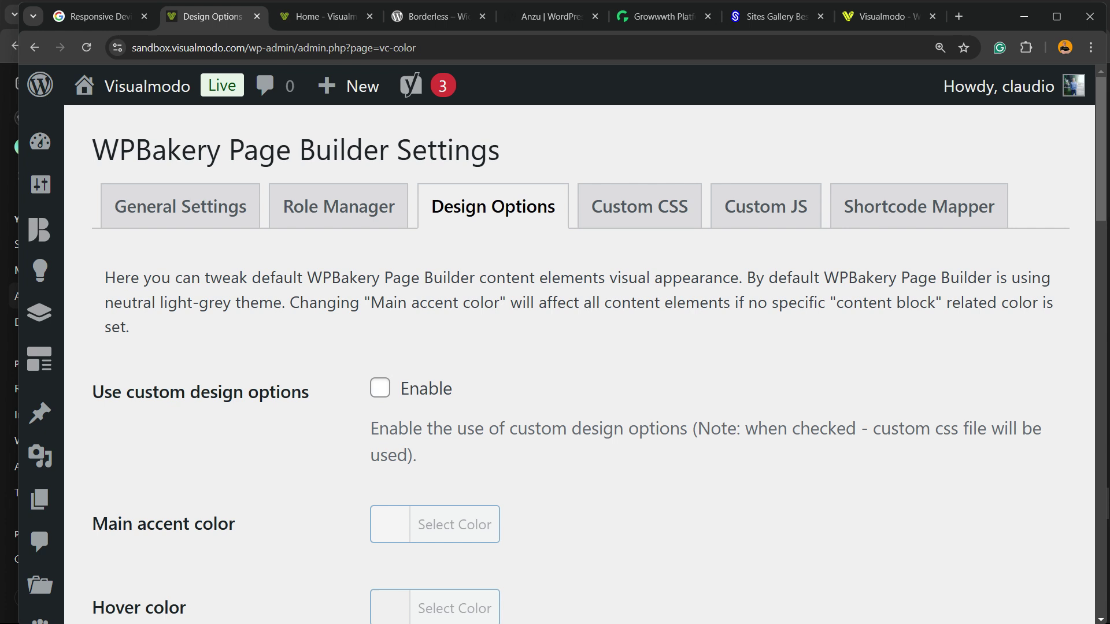
Step: Enable custom design options, then reveal breakpoints Mobile 768, Desktop 992, Large Desktop 1200 px
left_click(380, 388)
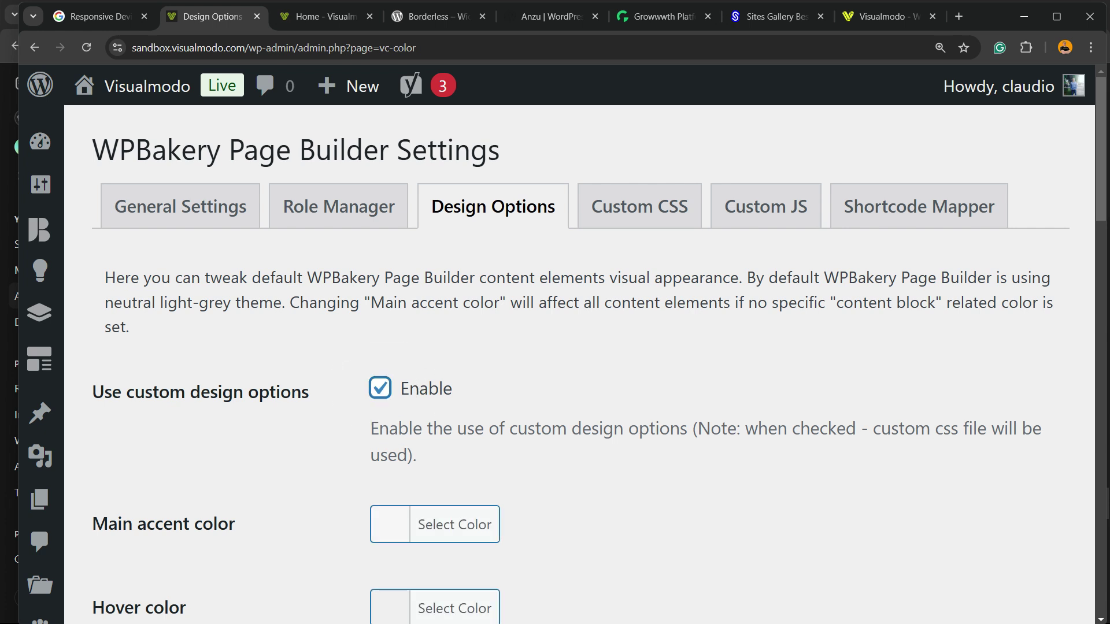
left_click_drag(370, 429, 416, 455)
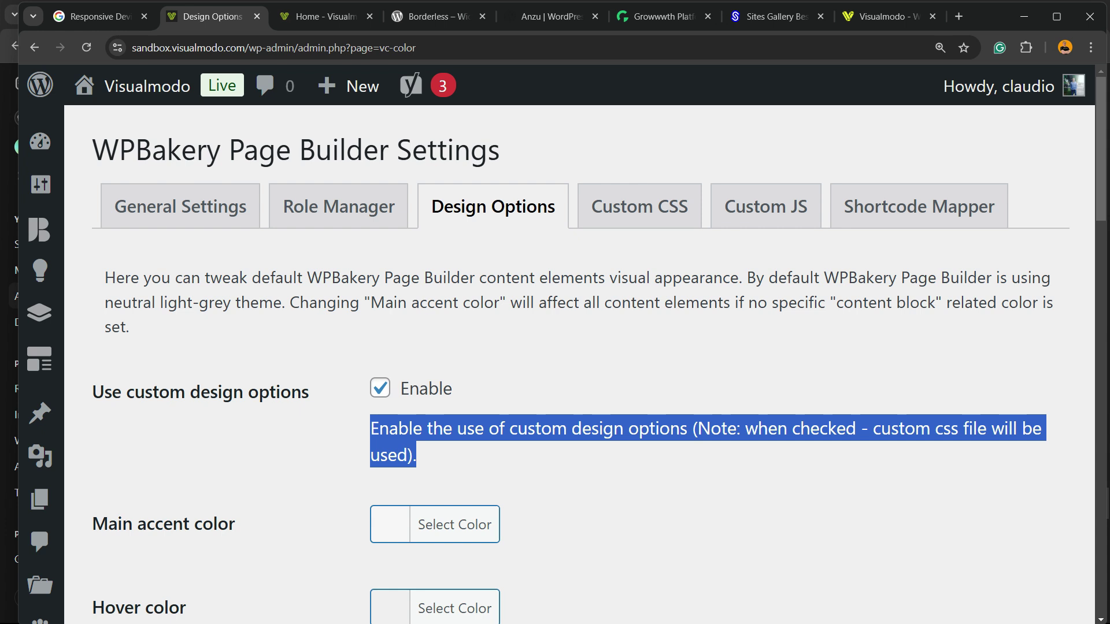
key("ctrl+minus")
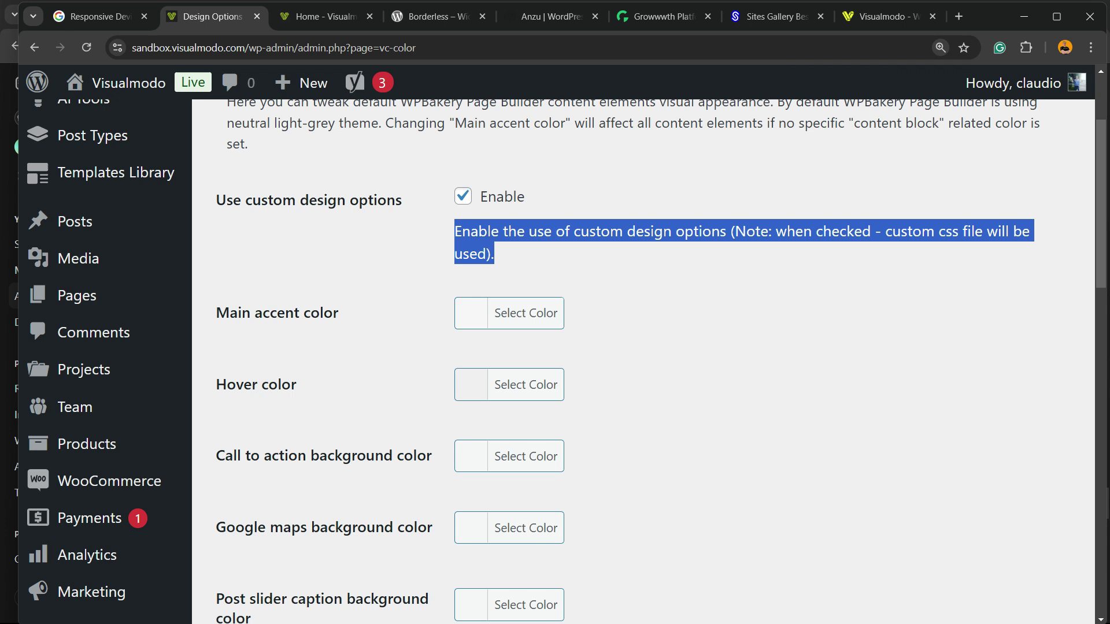
scroll(565, 361, "down", 2)
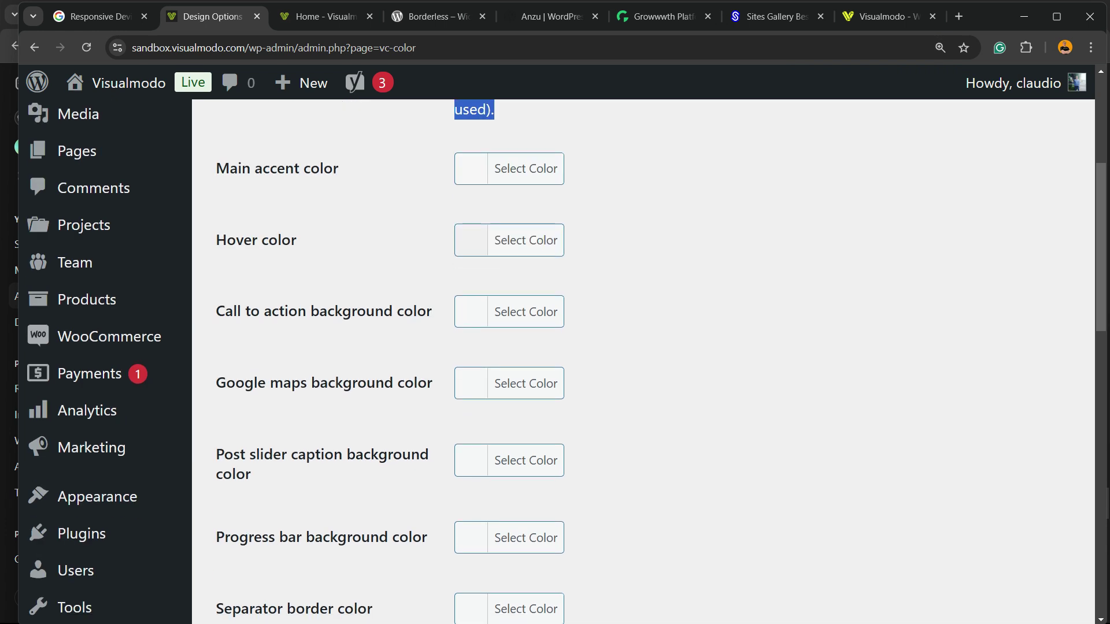
scroll(566, 362, "down", 2)
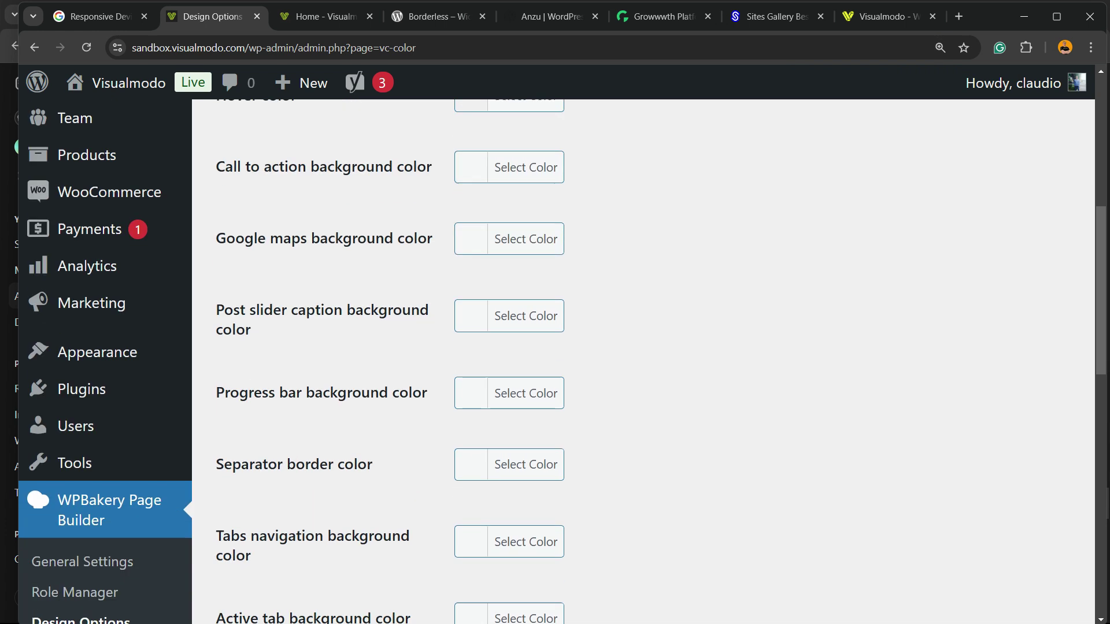
scroll(565, 361, "down", 5)
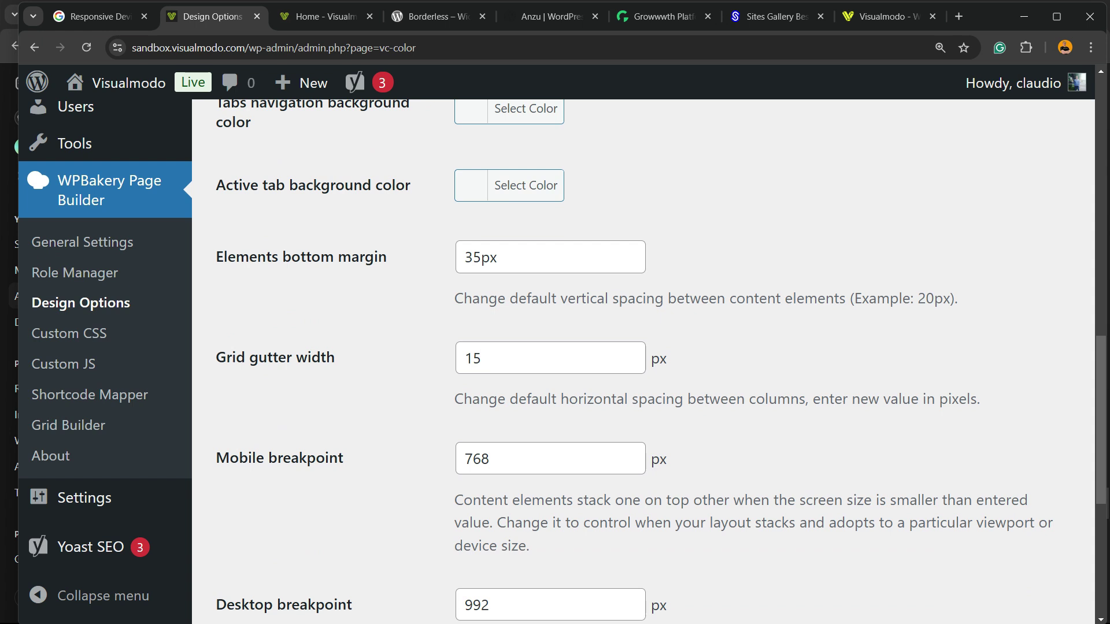
scroll(566, 361, "down", 2)
scroll(566, 361, "down", 1)
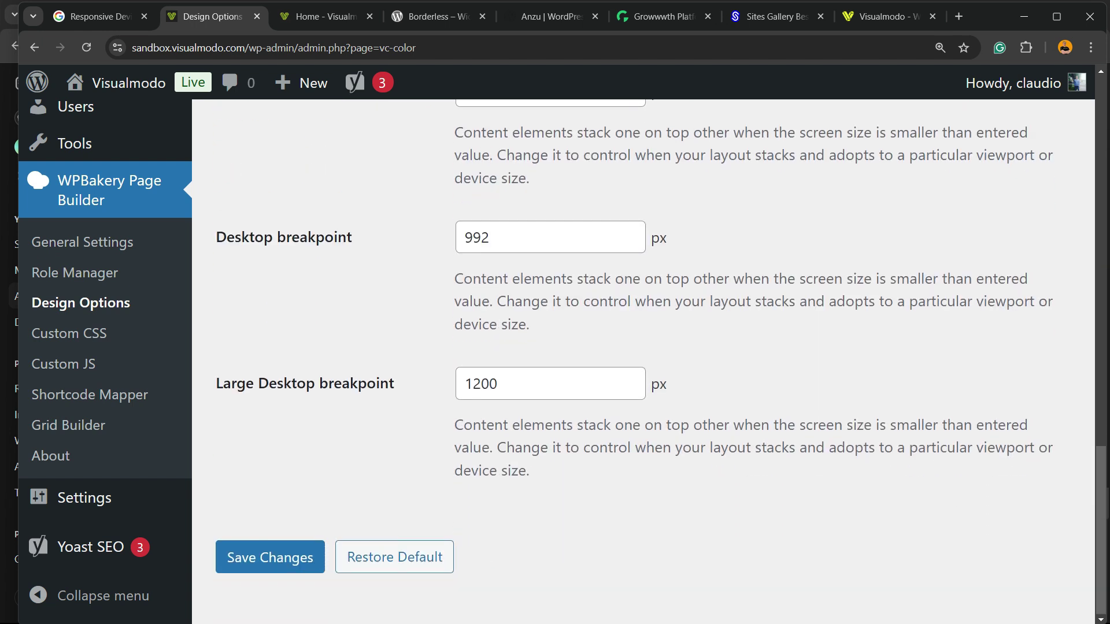
scroll(566, 361, "up", 2)
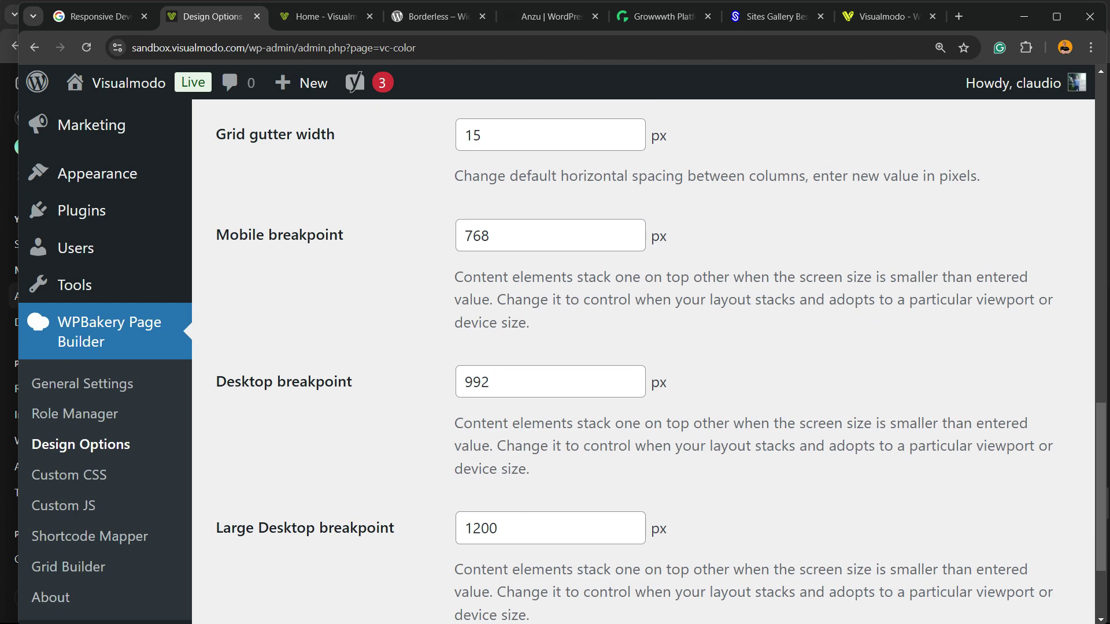
scroll(566, 361, "up", 4)
scroll(566, 361, "down", 2)
left_click_drag(344, 379, 216, 380)
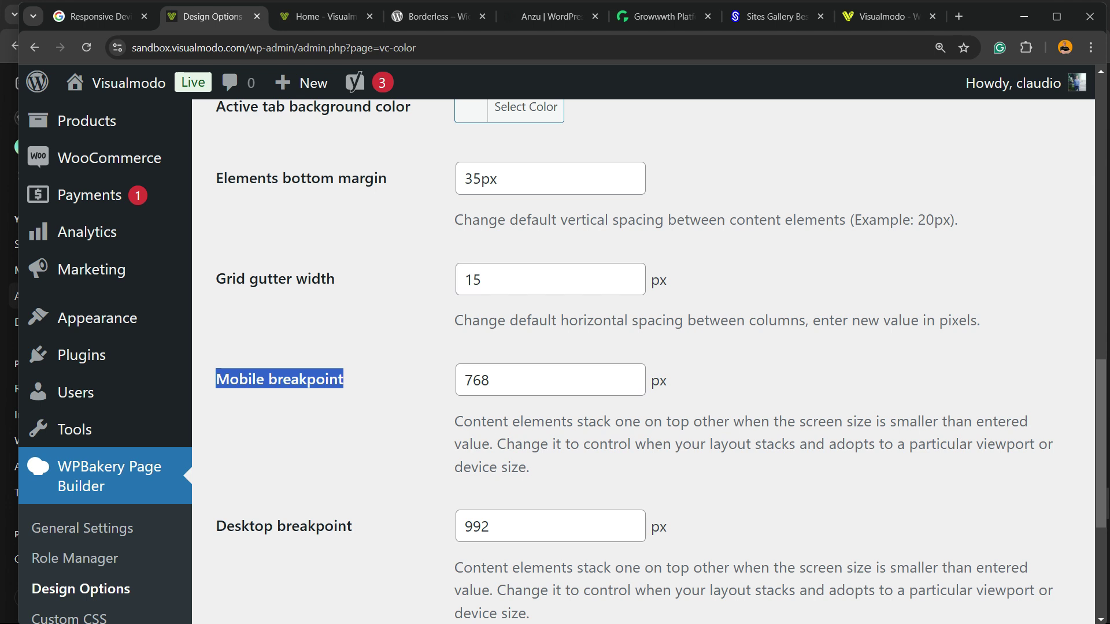
key("Tab")
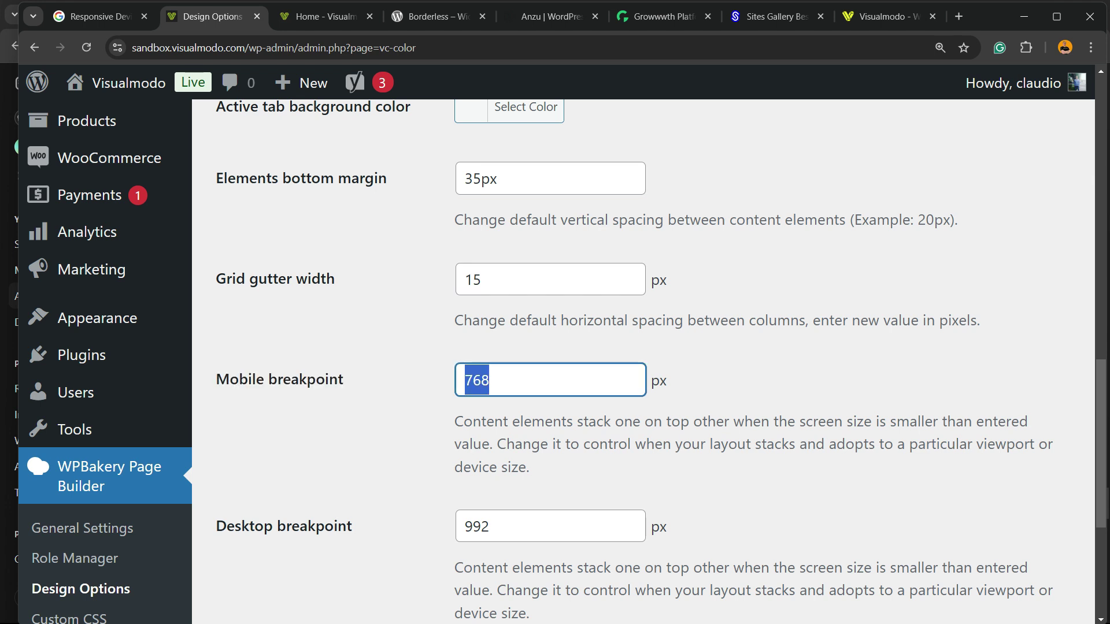
left_click_drag(651, 380, 667, 381)
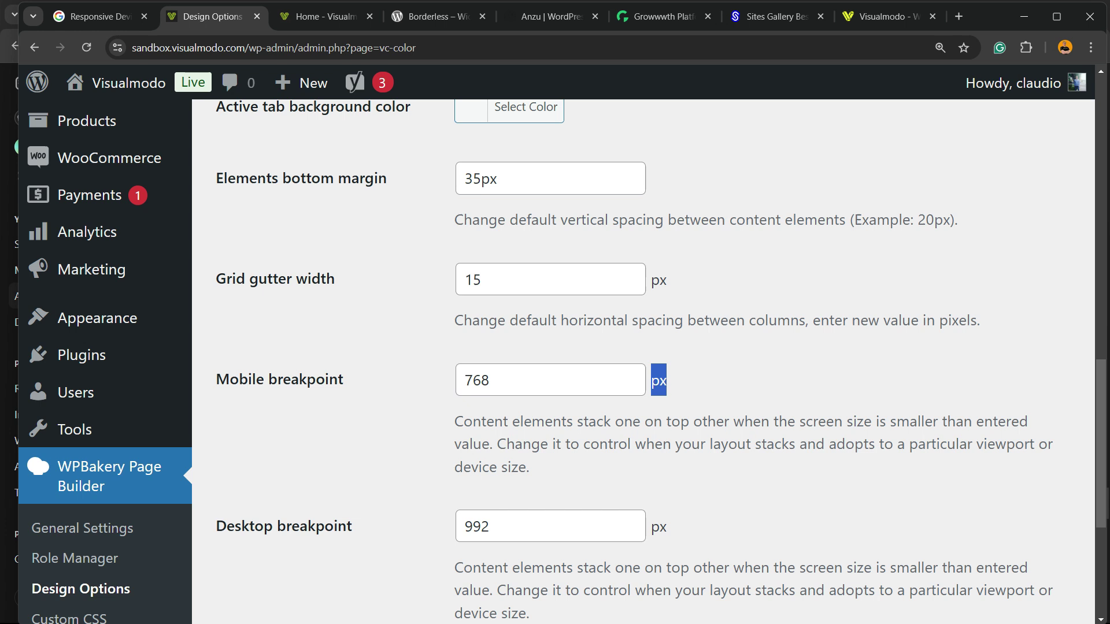
scroll(636, 359, "down", 2)
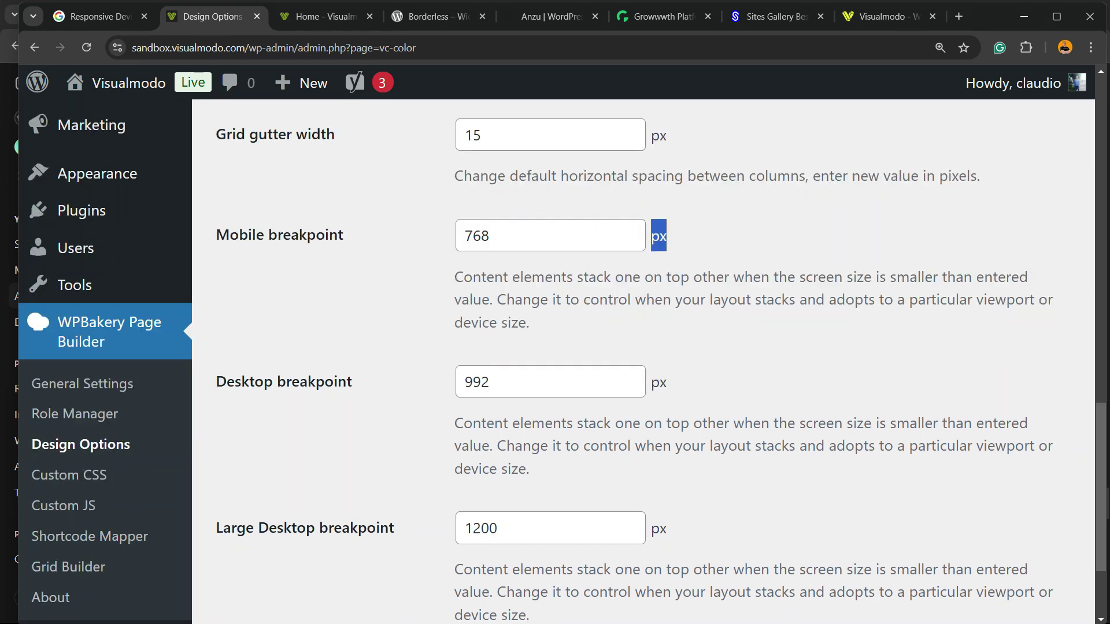
triple_click(283, 382)
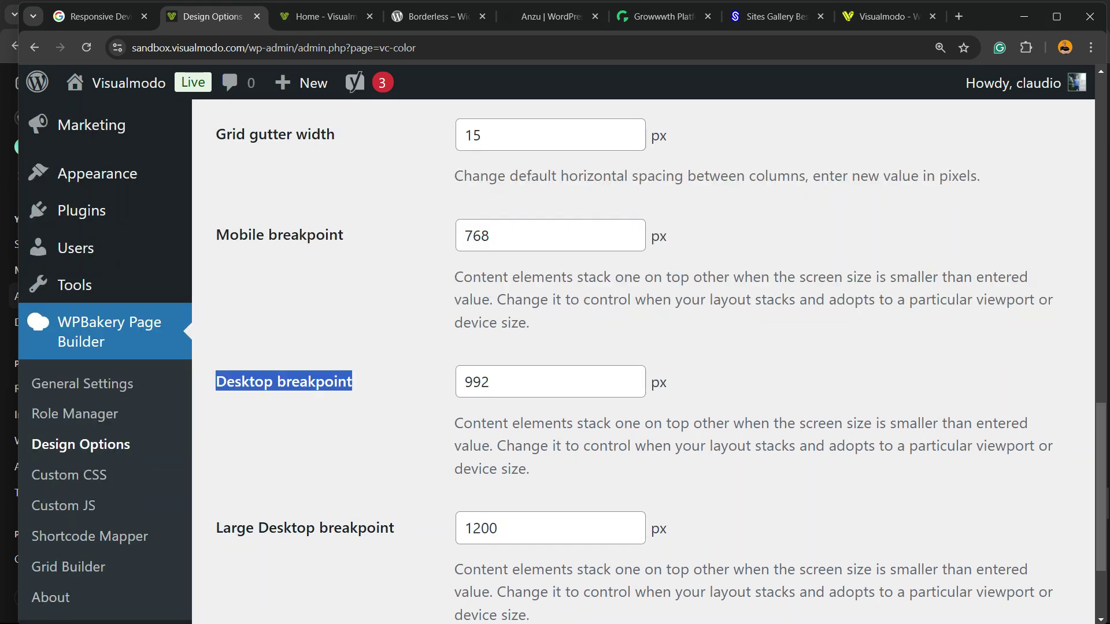
triple_click(751, 446)
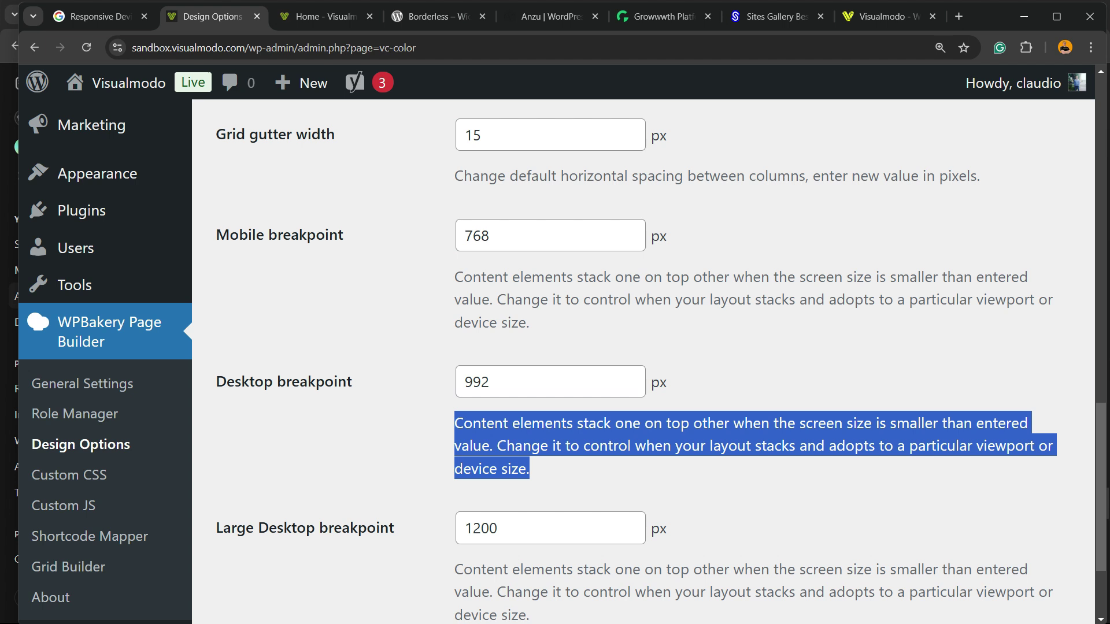
triple_click(751, 445)
Step: Keep Large Desktop at 1200 px and save Design Options with 768, 992, 1200 px breakpoints
scroll(357, 383, "down", 3)
triple_click(357, 384)
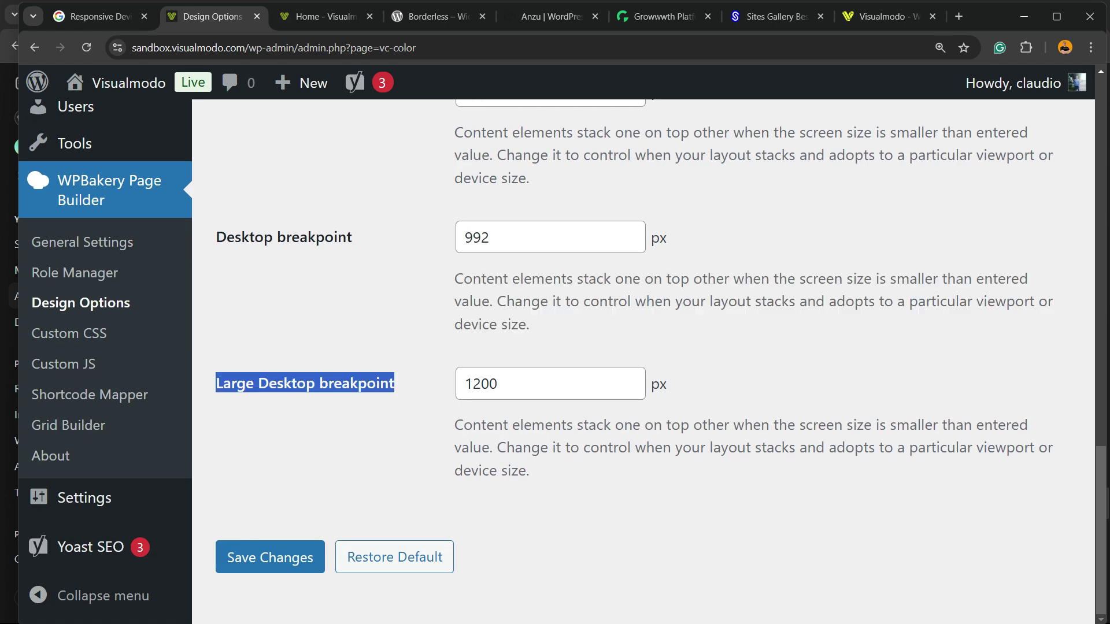
key("Tab")
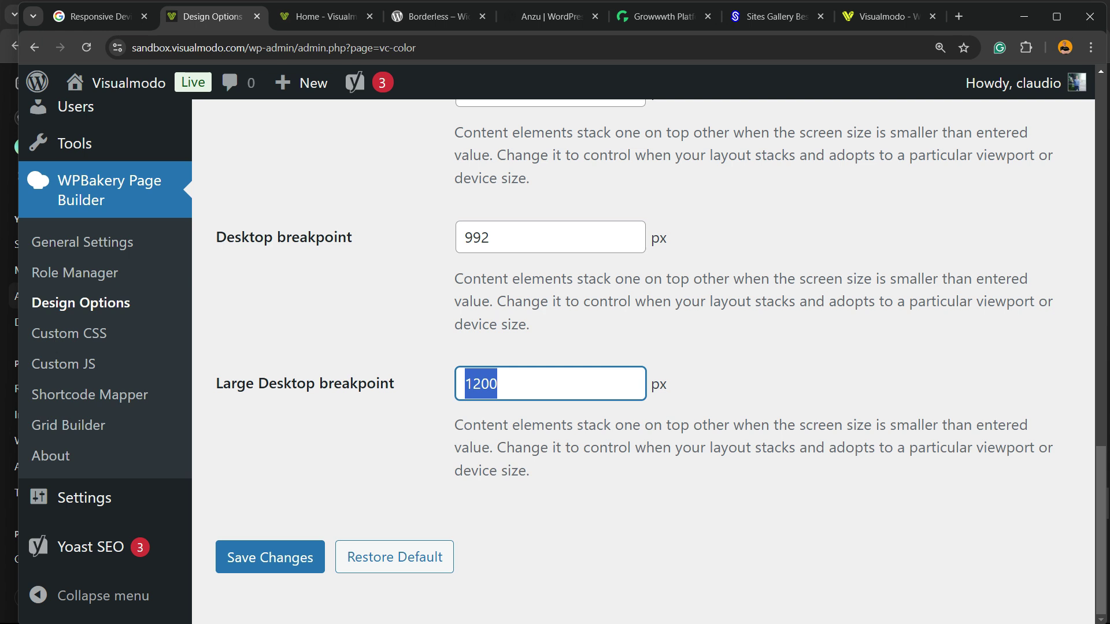
left_click(498, 384)
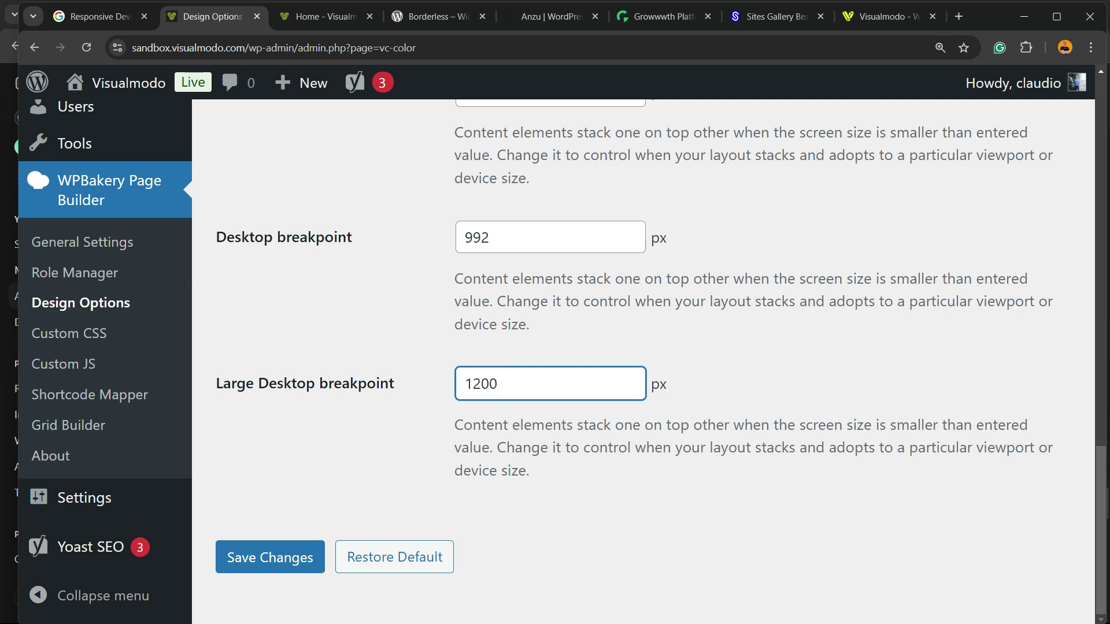
left_click(229, 554)
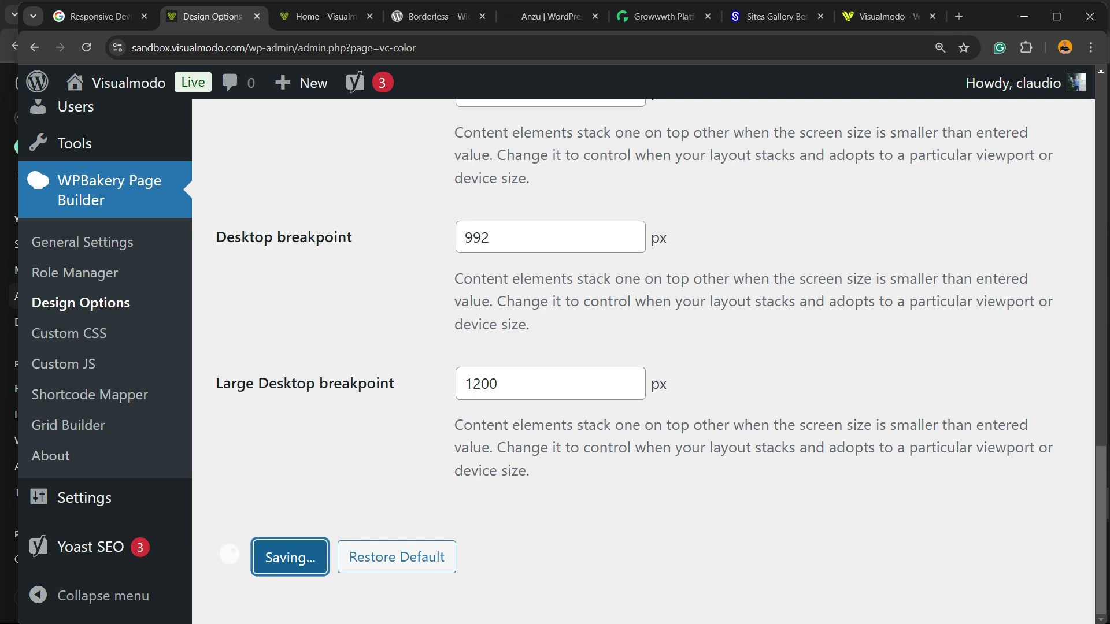
Step: Scroll to the bottom of Design Options and trigger Restore Default
scroll(636, 347, "up", 10)
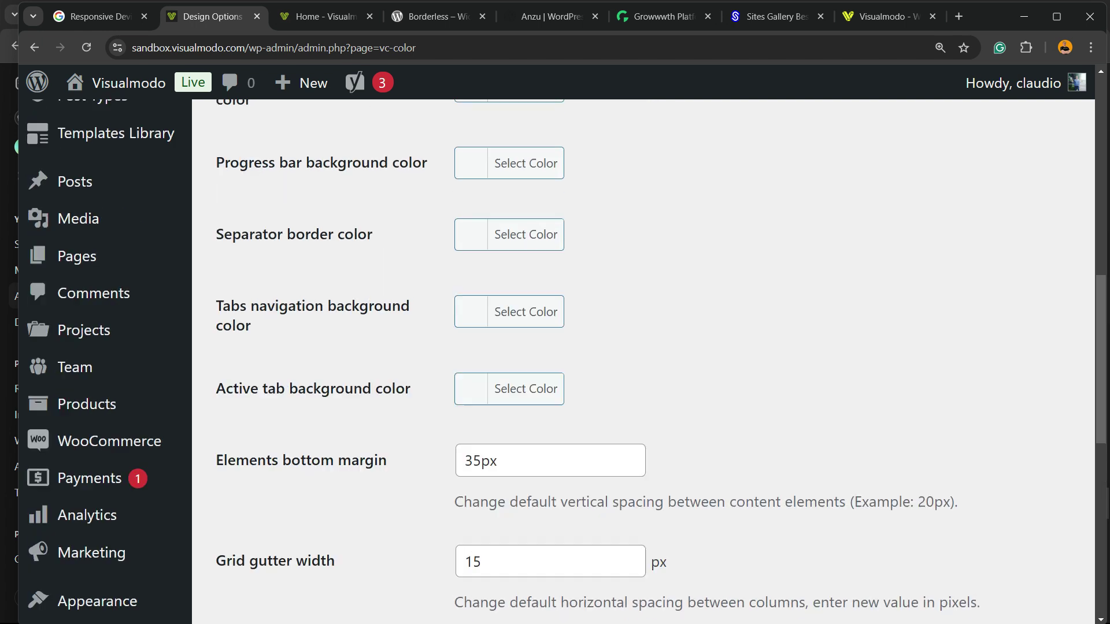
scroll(635, 347, "down", 10)
scroll(636, 347, "down", 2)
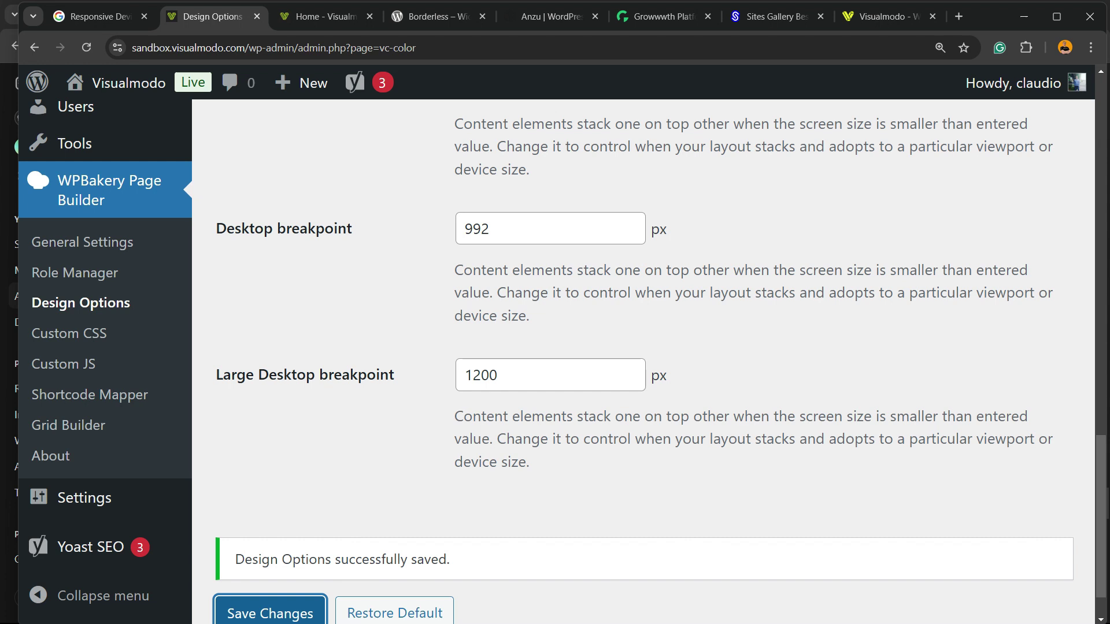
left_click_drag(445, 557, 354, 558)
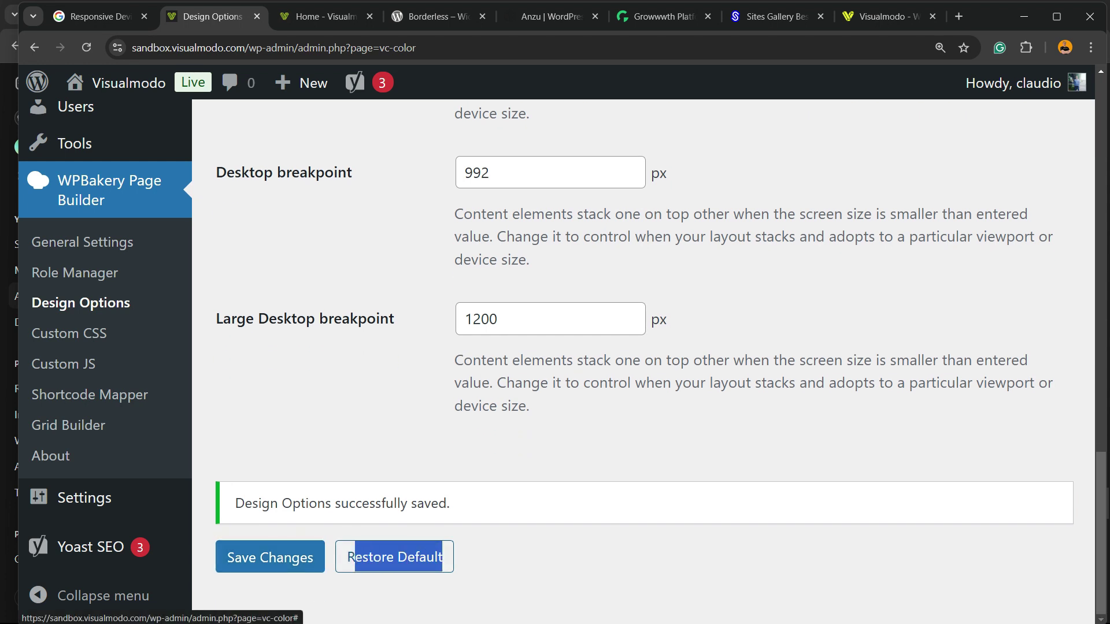
left_click(375, 557)
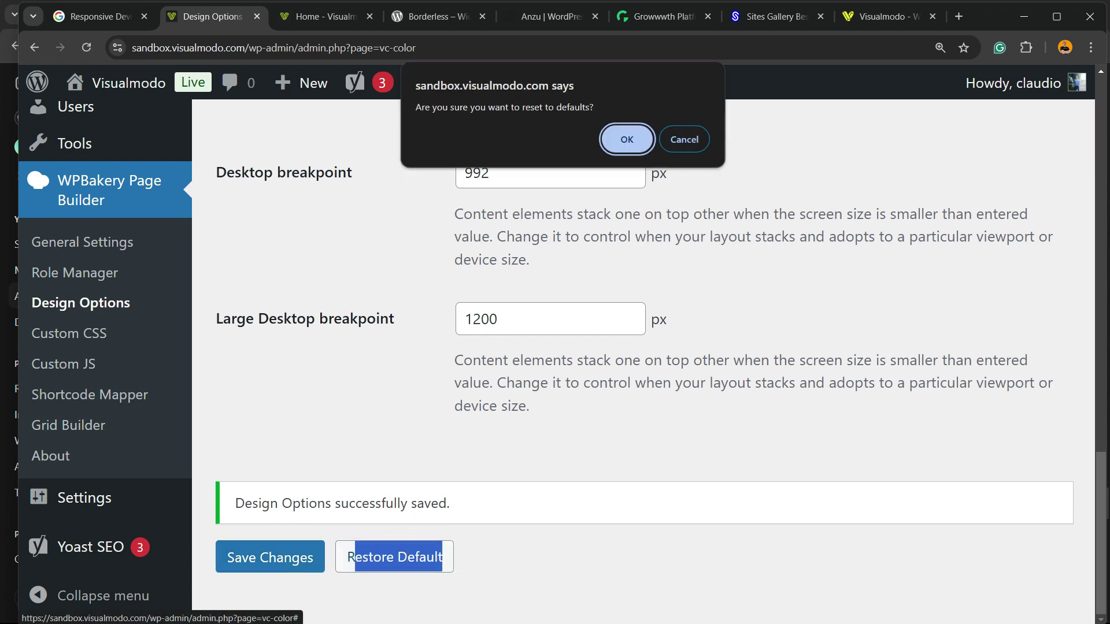
Step: Confirm the reset to defaults, then move on to the Anzu theme page on WordPress.org
key("Return")
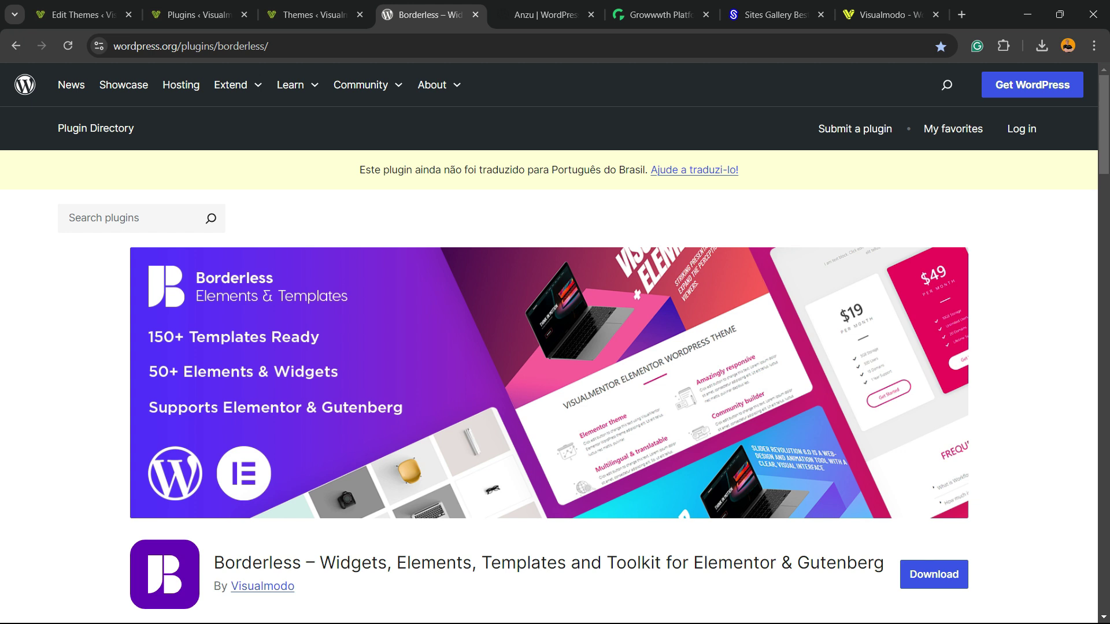
key("ctrl+Tab")
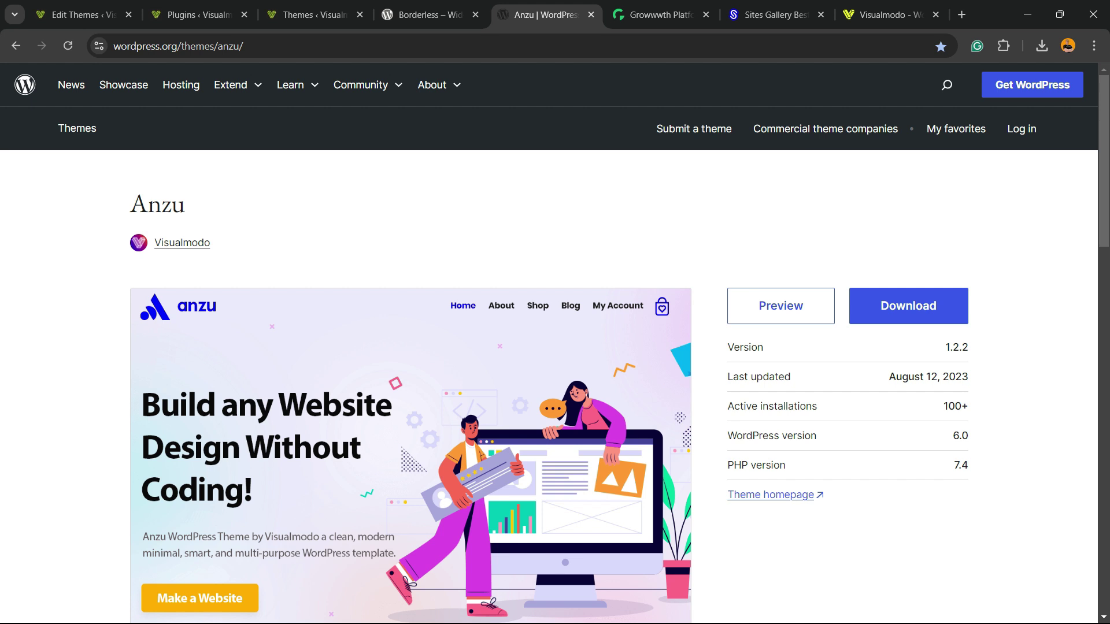
key("ctrl+Tab")
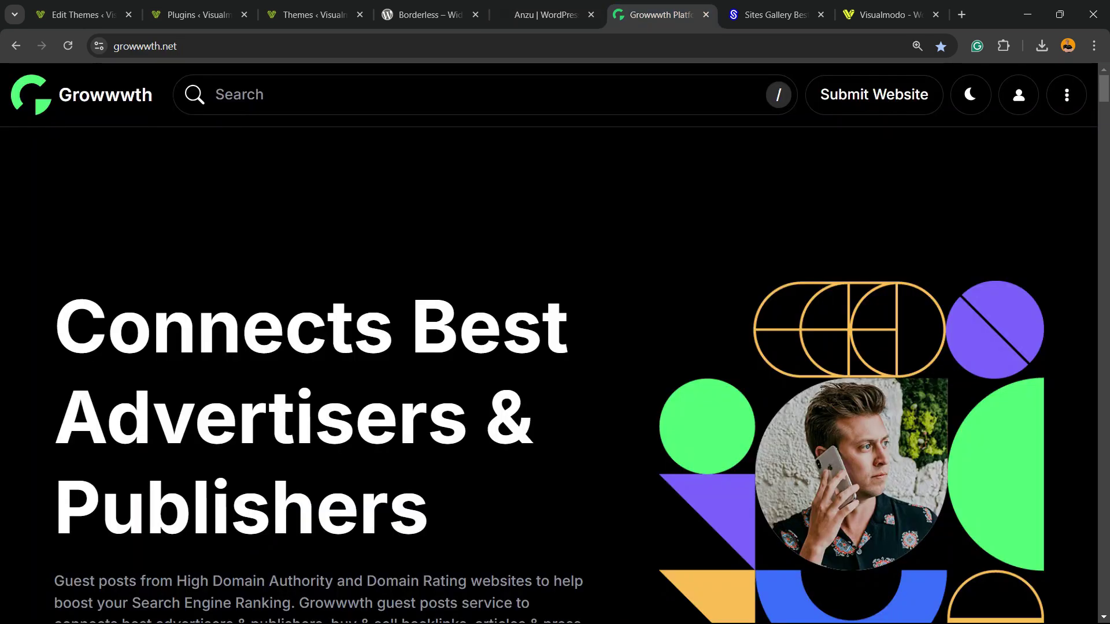
scroll(555, 375, "down", 4)
scroll(555, 376, "up", 4)
scroll(555, 376, "down", 1)
scroll(555, 376, "down", 15)
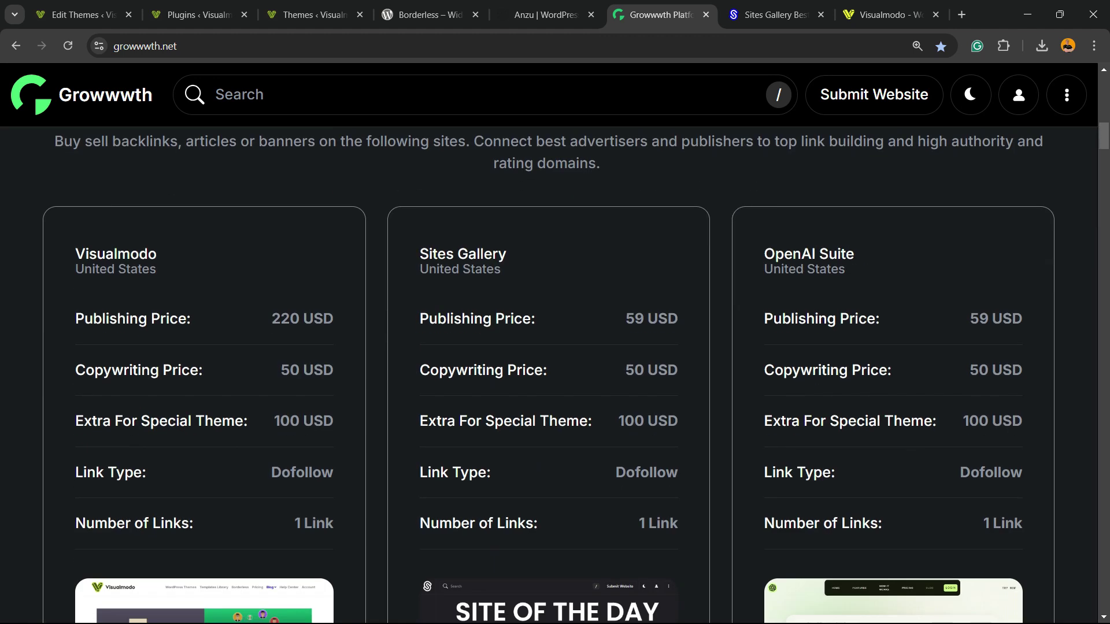
scroll(555, 375, "down", 8)
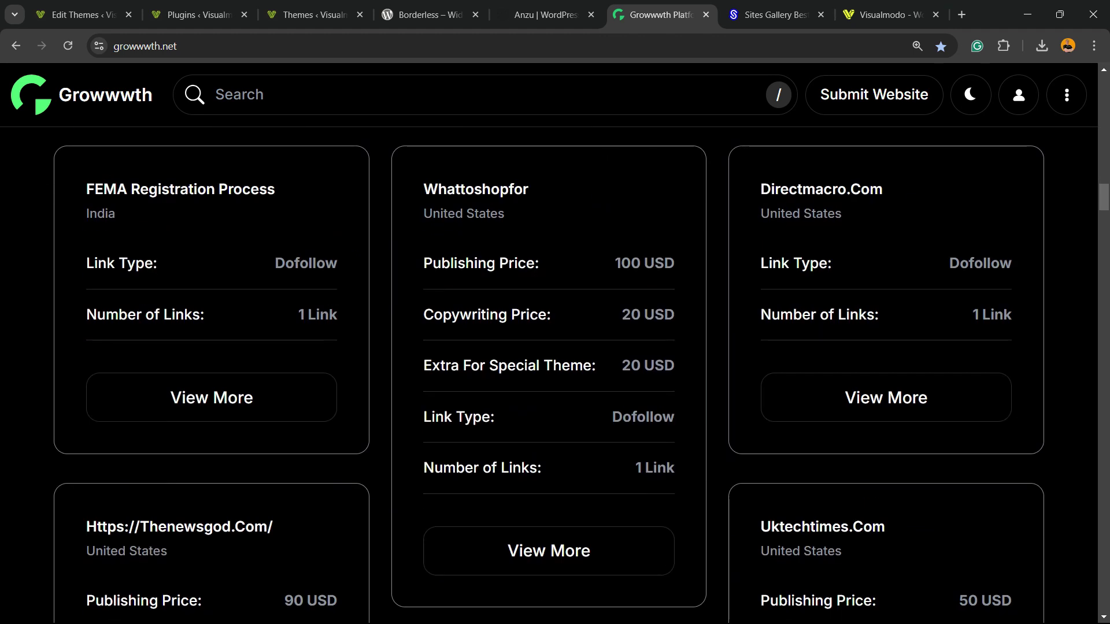
scroll(555, 376, "down", 10)
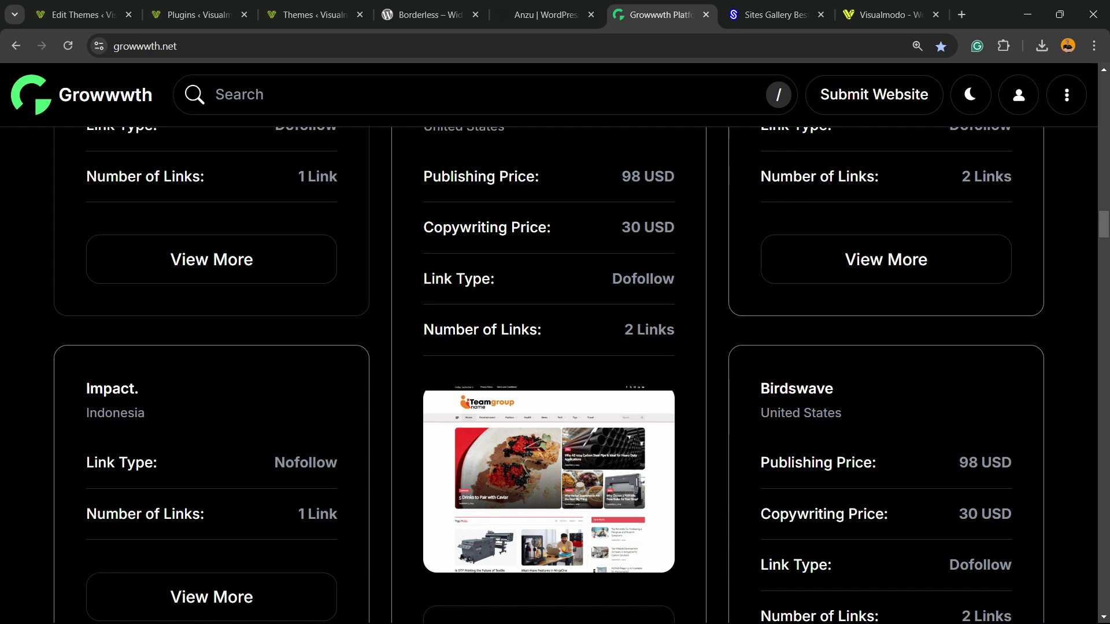
scroll(554, 376, "down", 5)
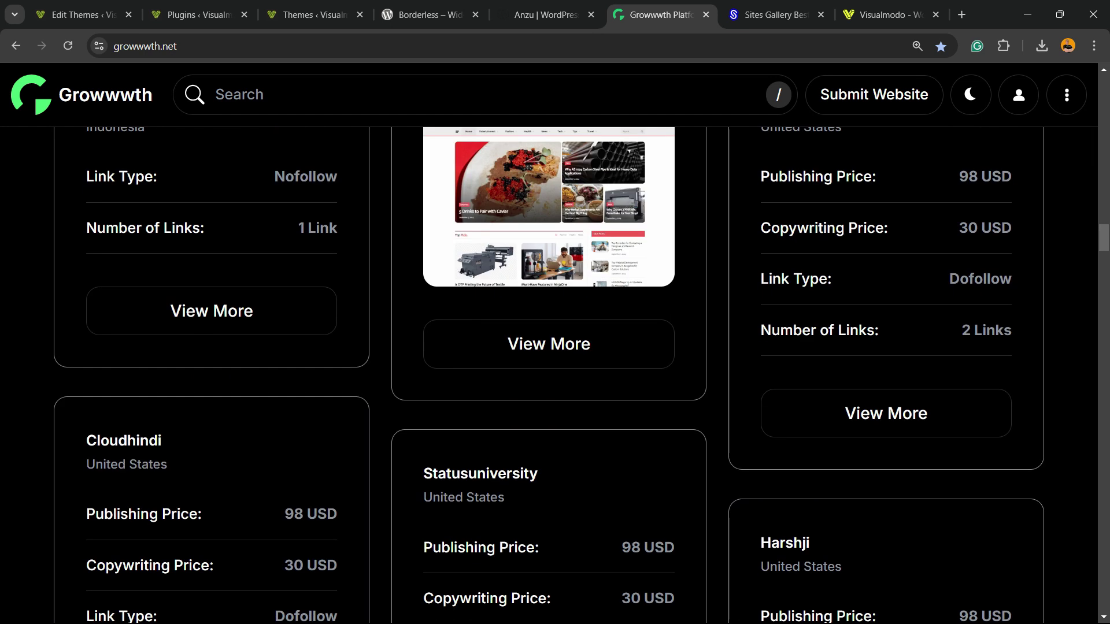
scroll(555, 375, "up", 20)
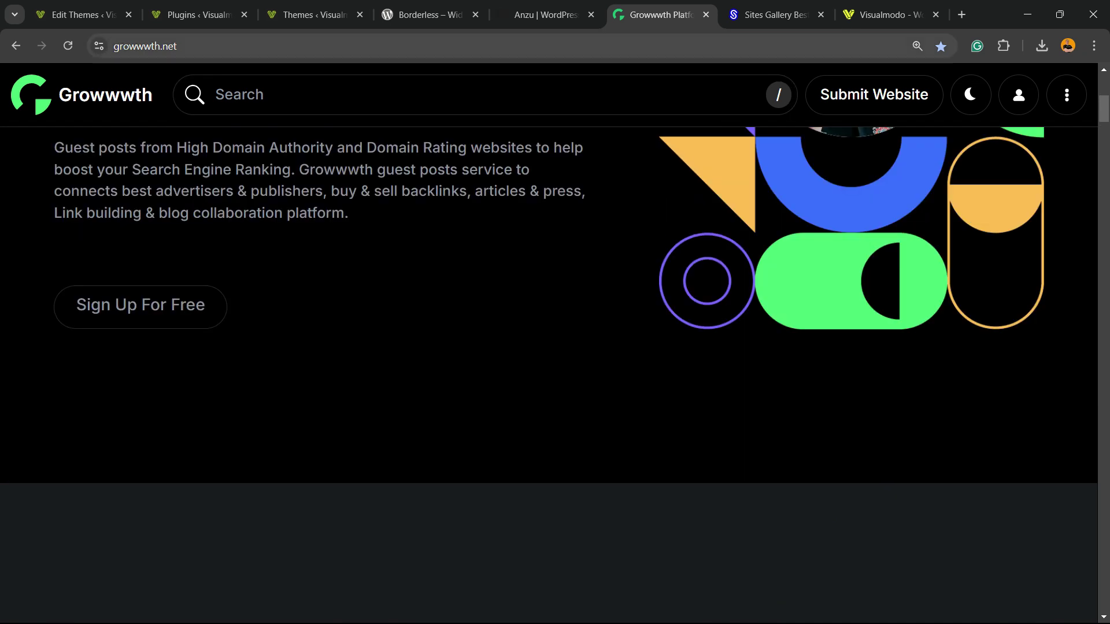
scroll(555, 376, "up", 5)
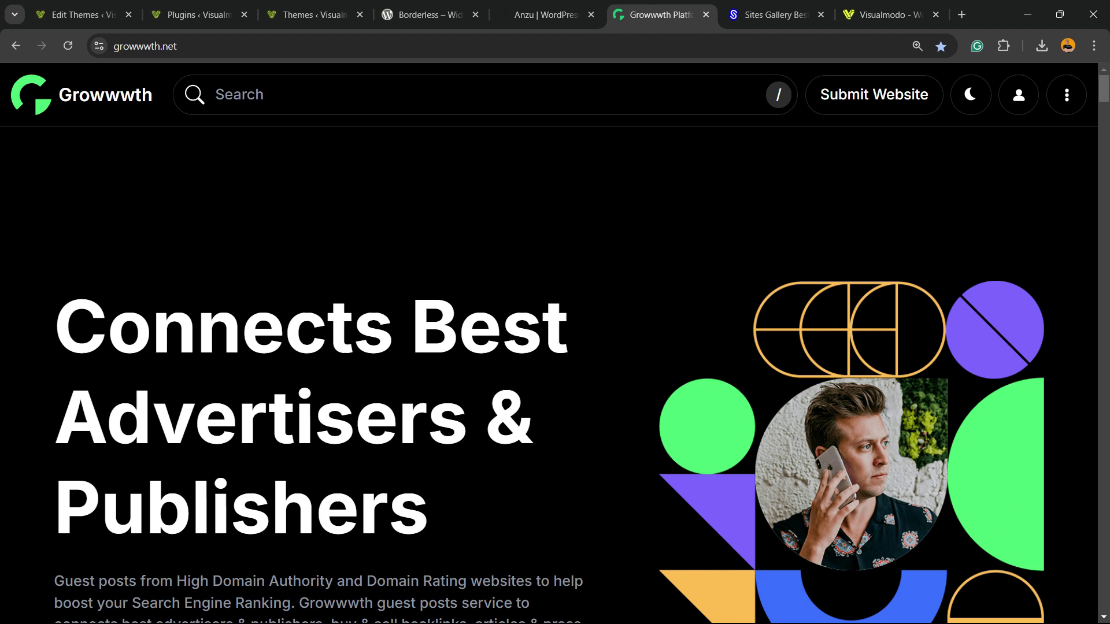
scroll(555, 376, "up", 3)
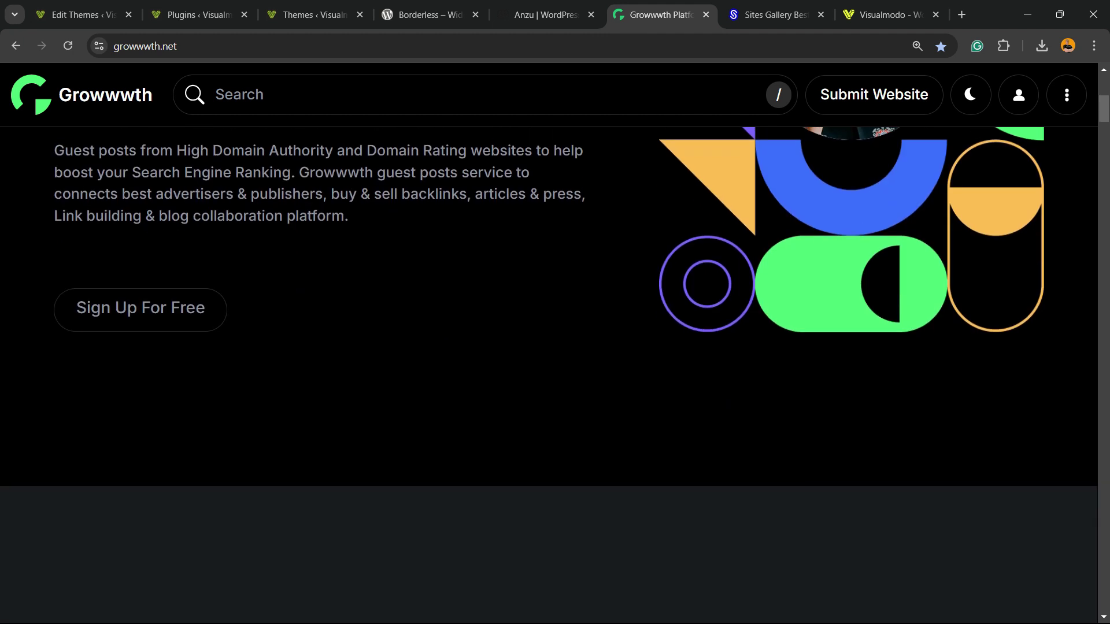
Step: Switch to the Sites Gallery and scroll past Site of the Day through the WEBSITES grid
key("ctrl+Tab")
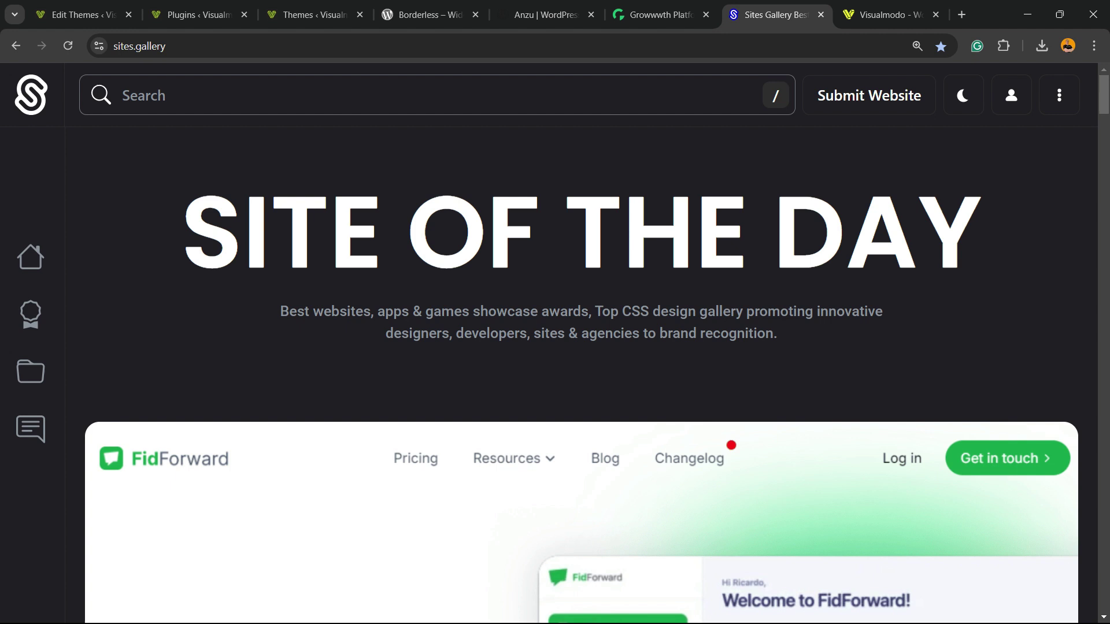
scroll(555, 376, "down", 3)
scroll(555, 375, "down", 20)
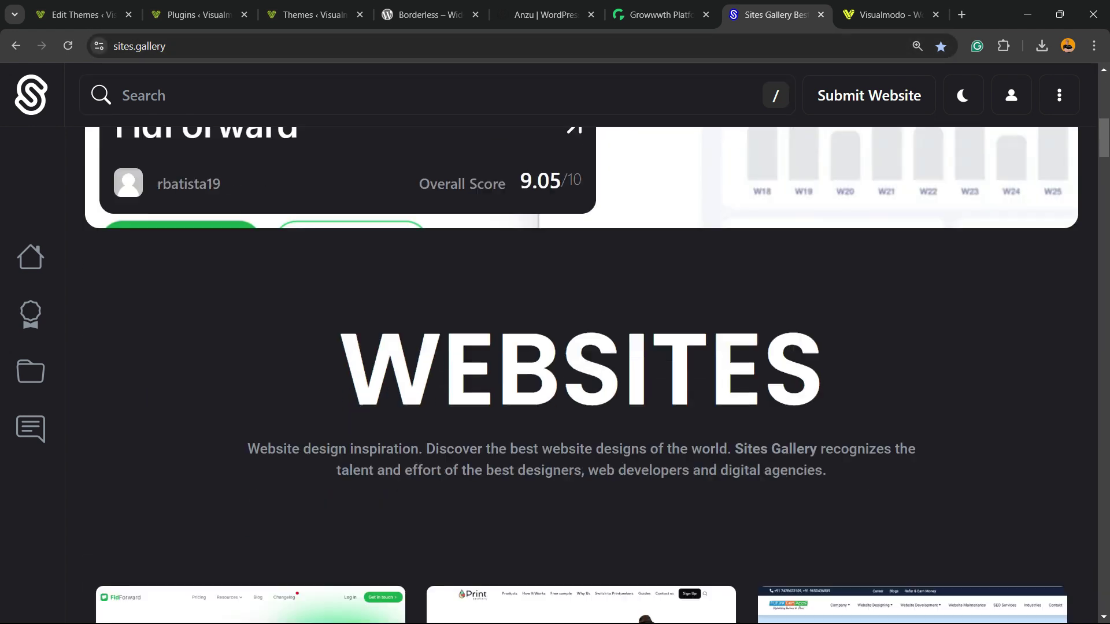
scroll(555, 376, "down", 18)
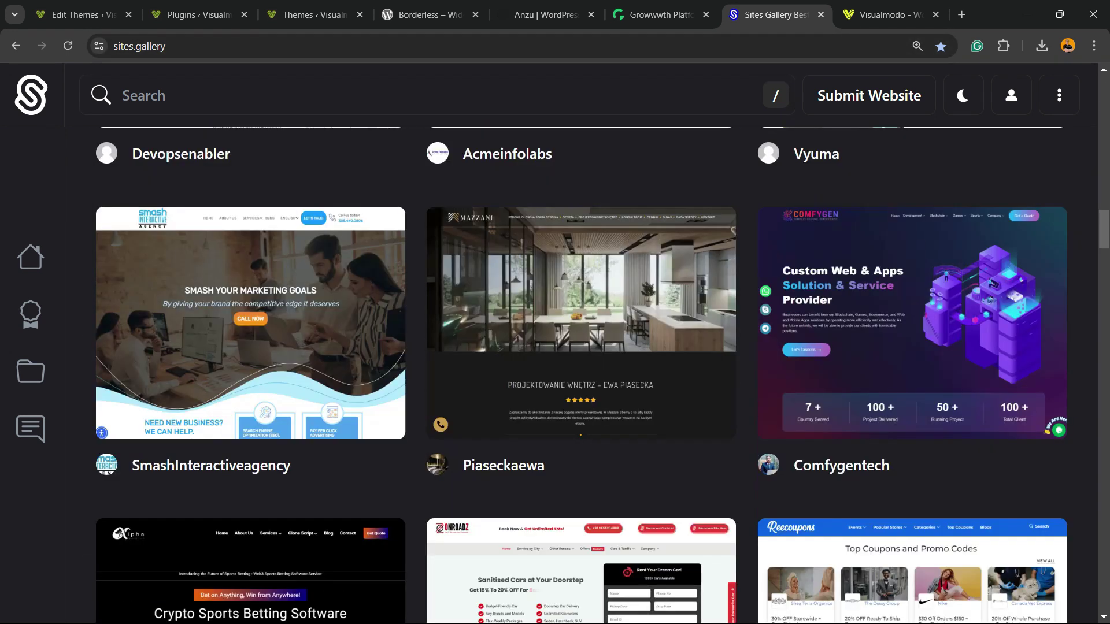
scroll(248, 260, "down", 13)
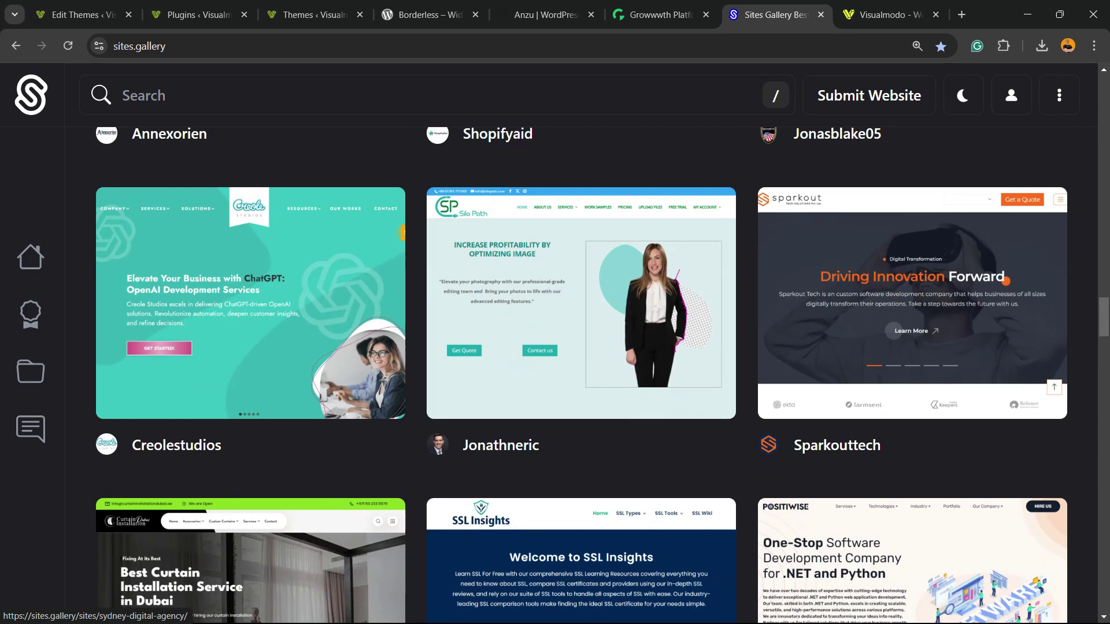
scroll(248, 260, "down", 10)
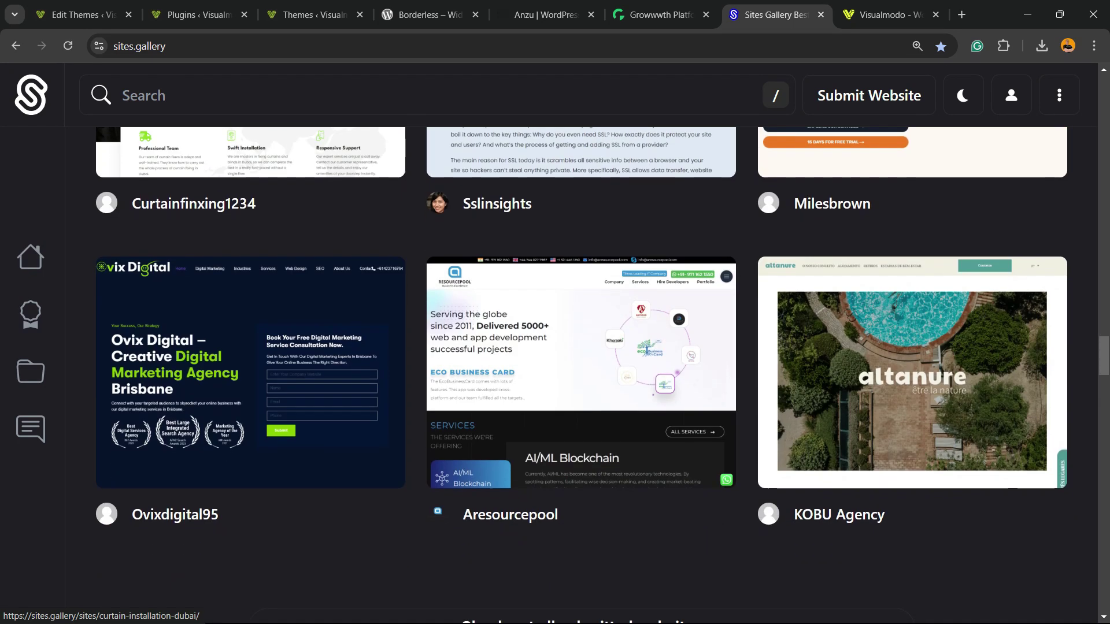
Step: Switch to visualmodo.com and scroll past themes and latest posts to the Use License FAQ
key("ctrl+Tab")
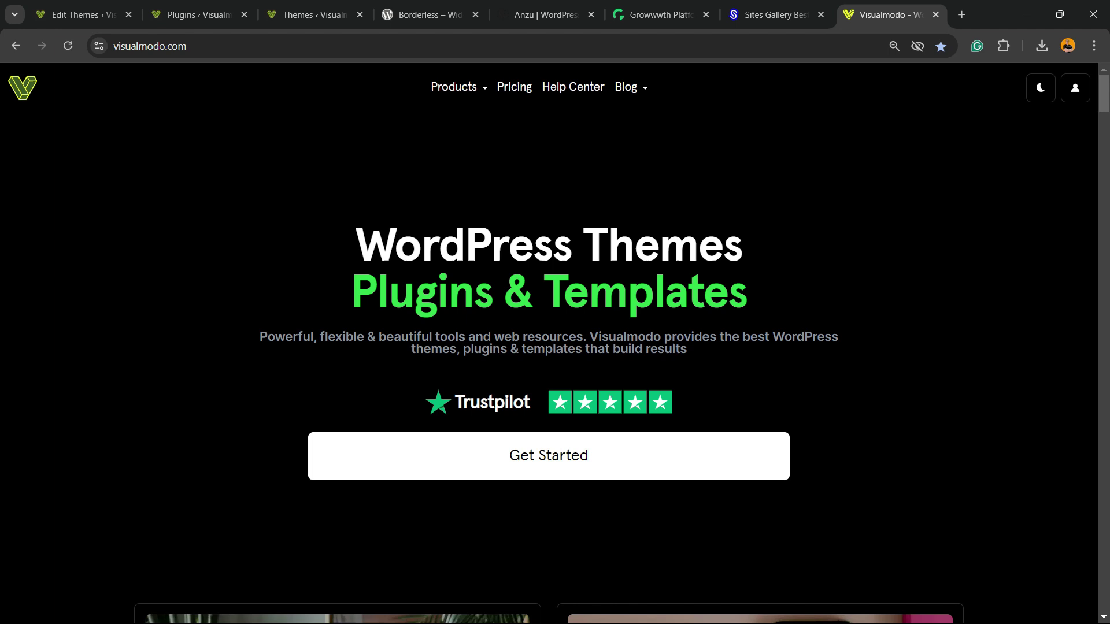
scroll(249, 260, "down", 7)
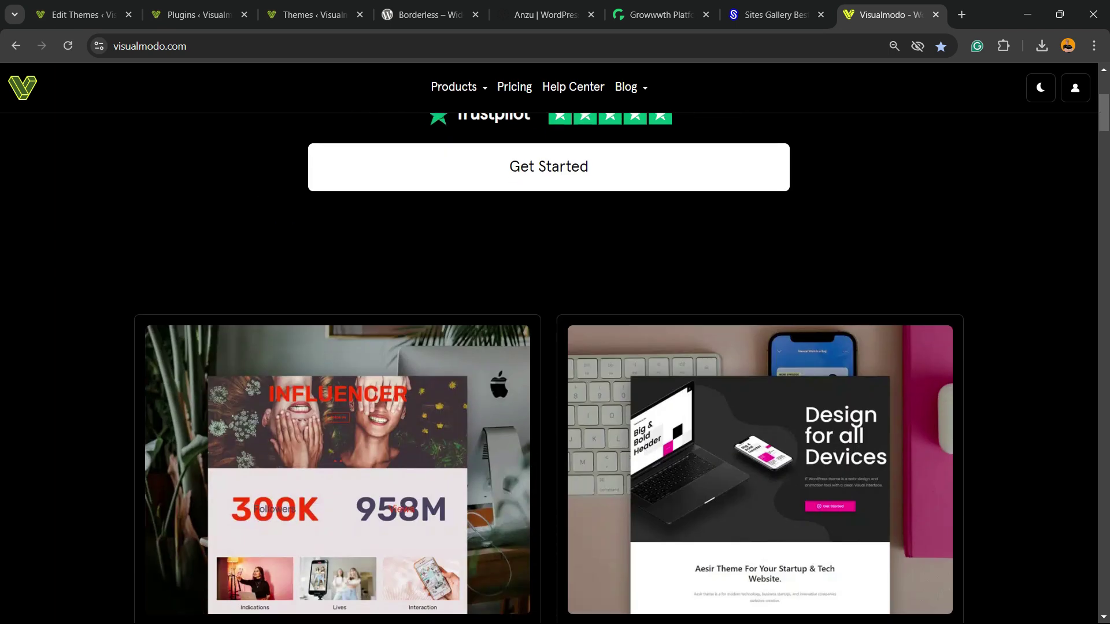
scroll(249, 260, "down", 10)
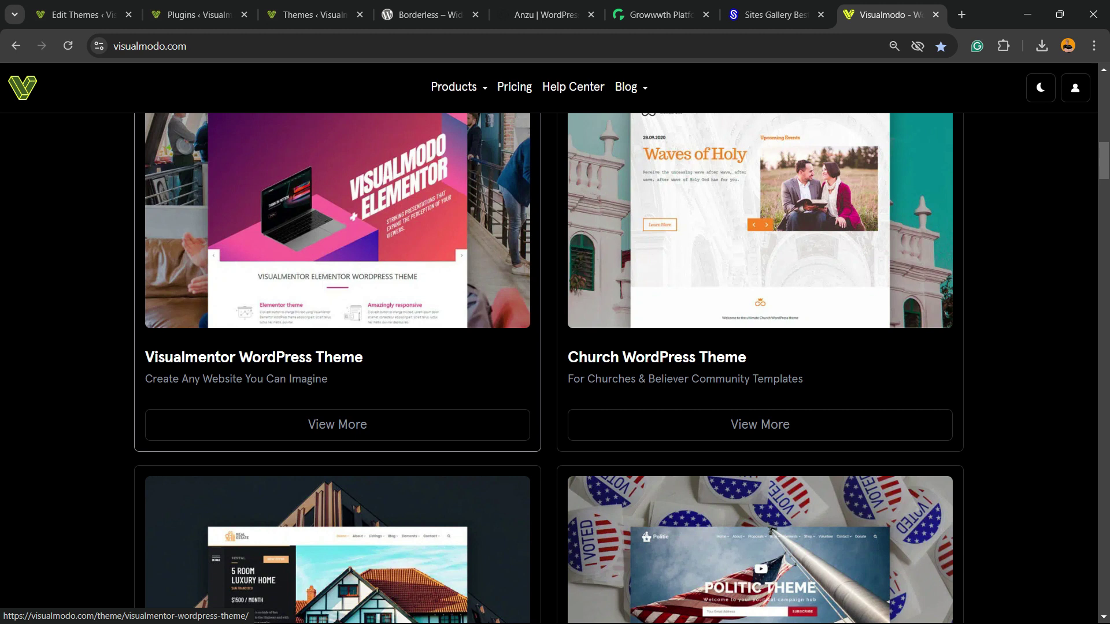
scroll(337, 347, "down", 5)
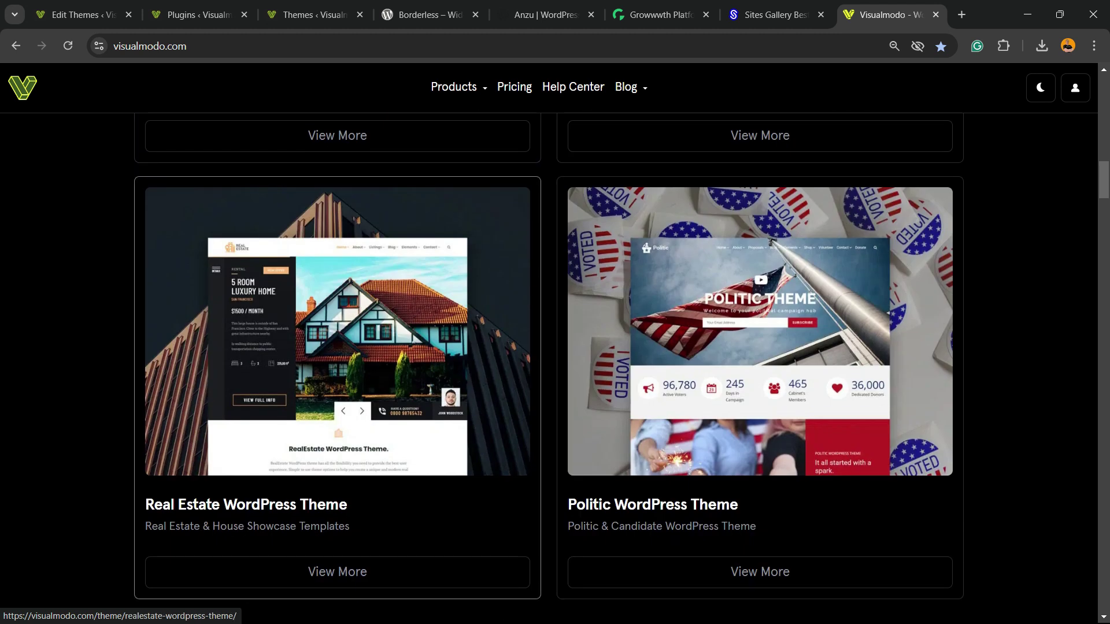
scroll(337, 346, "down", 8)
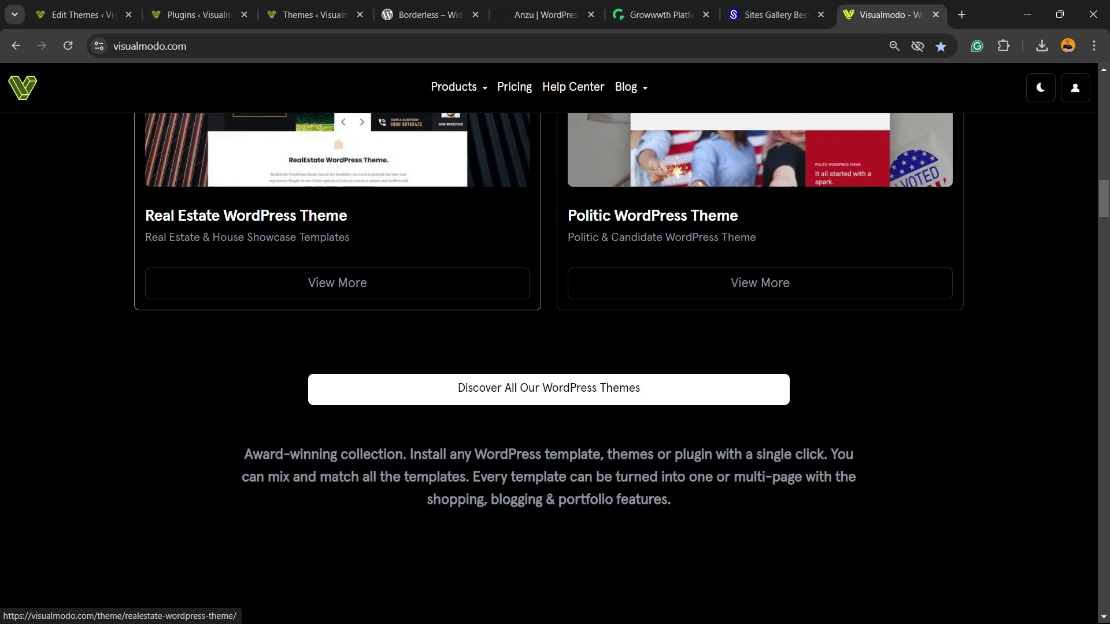
scroll(554, 370, "down", 7)
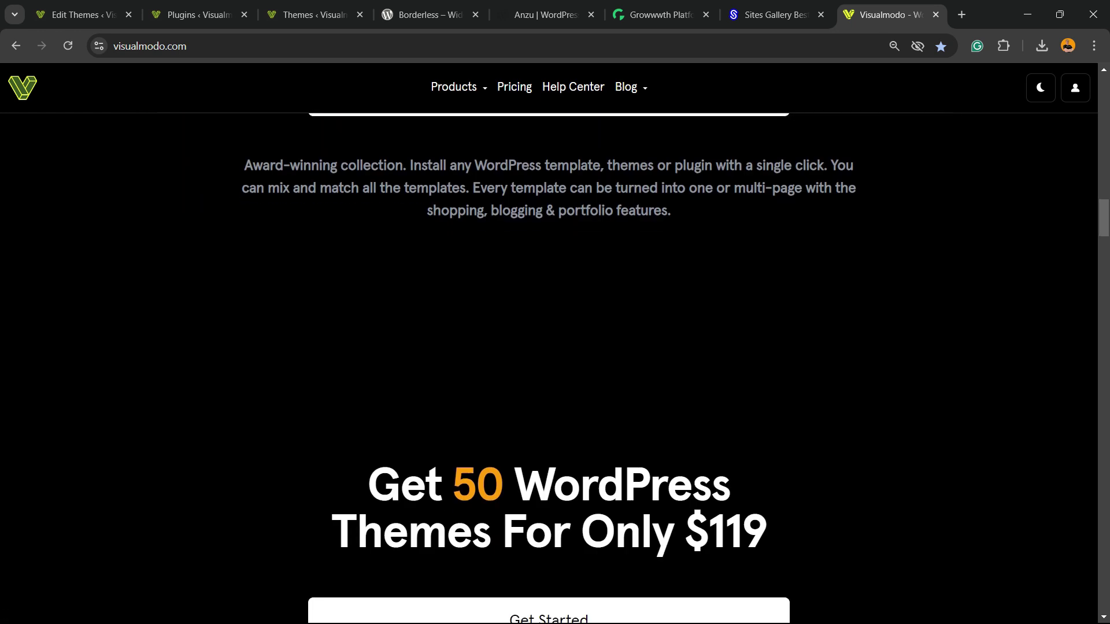
scroll(549, 370, "down", 14)
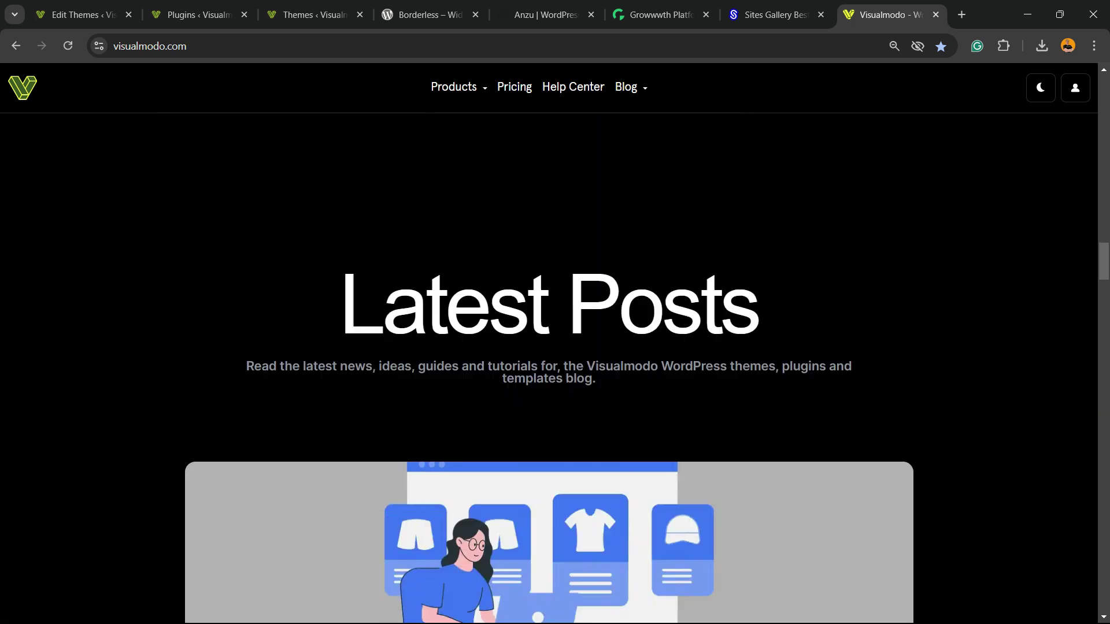
scroll(337, 347, "down", 14)
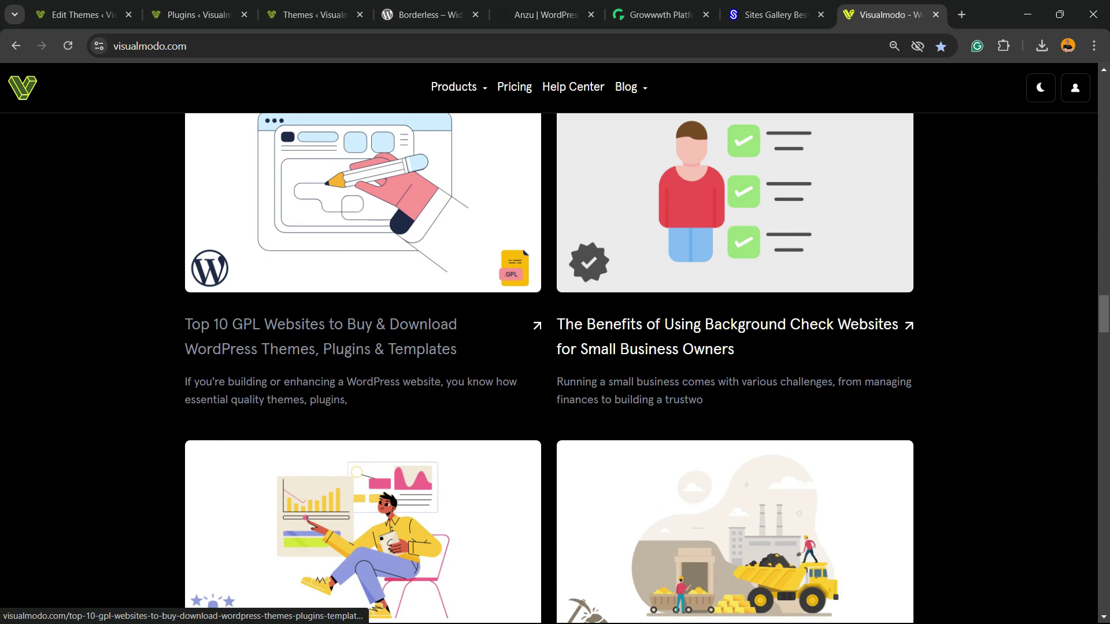
scroll(337, 347, "down", 11)
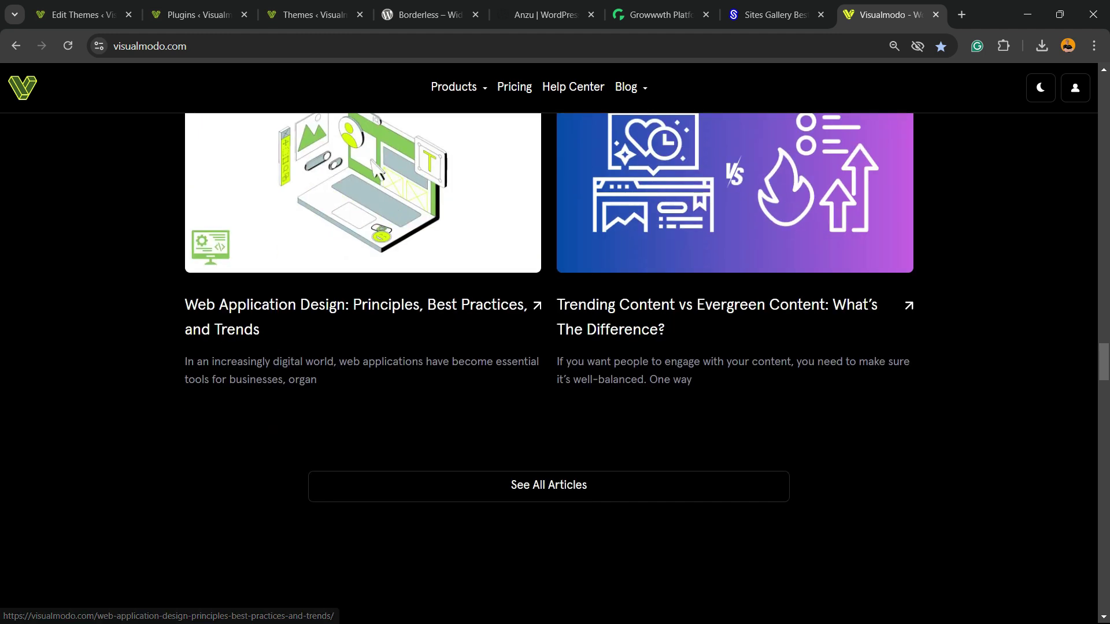
scroll(555, 368, "down", 10)
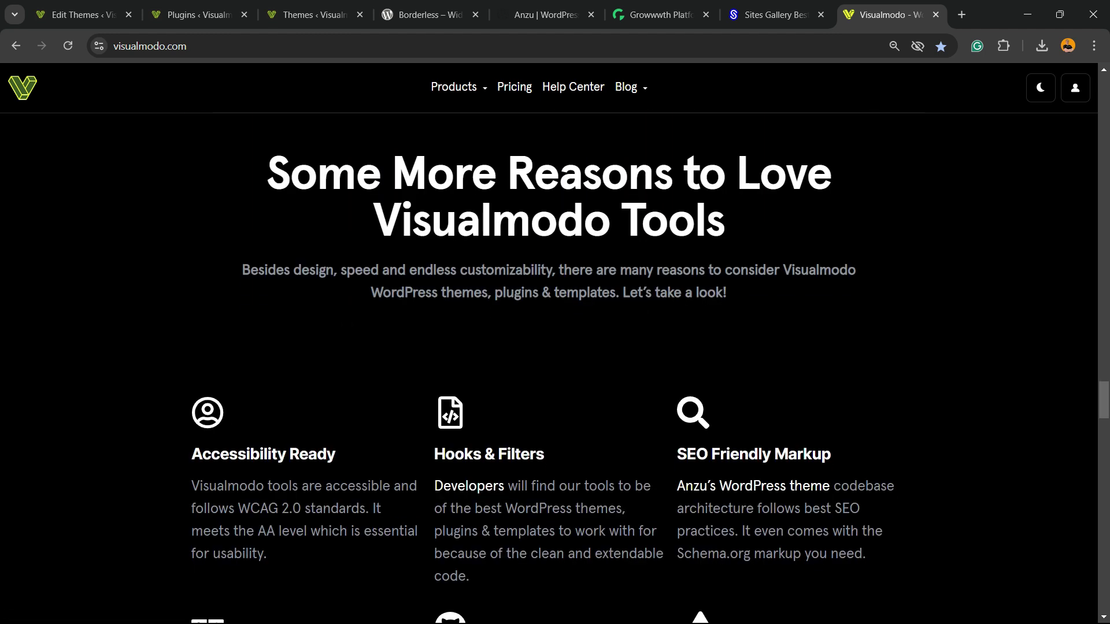
scroll(555, 369, "down", 12)
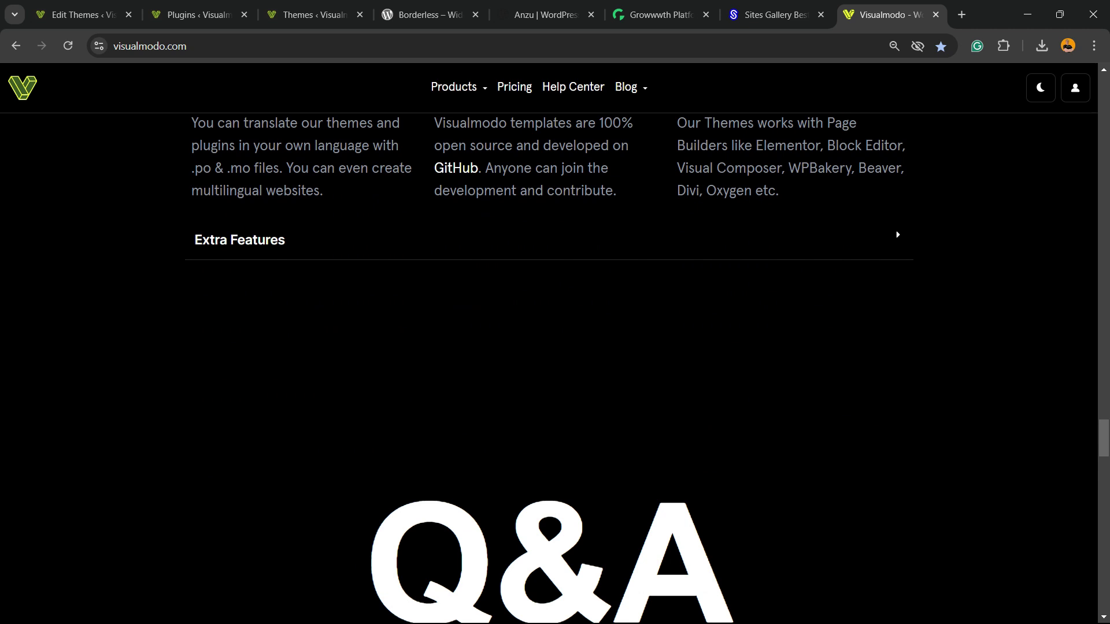
scroll(555, 368, "down", 2)
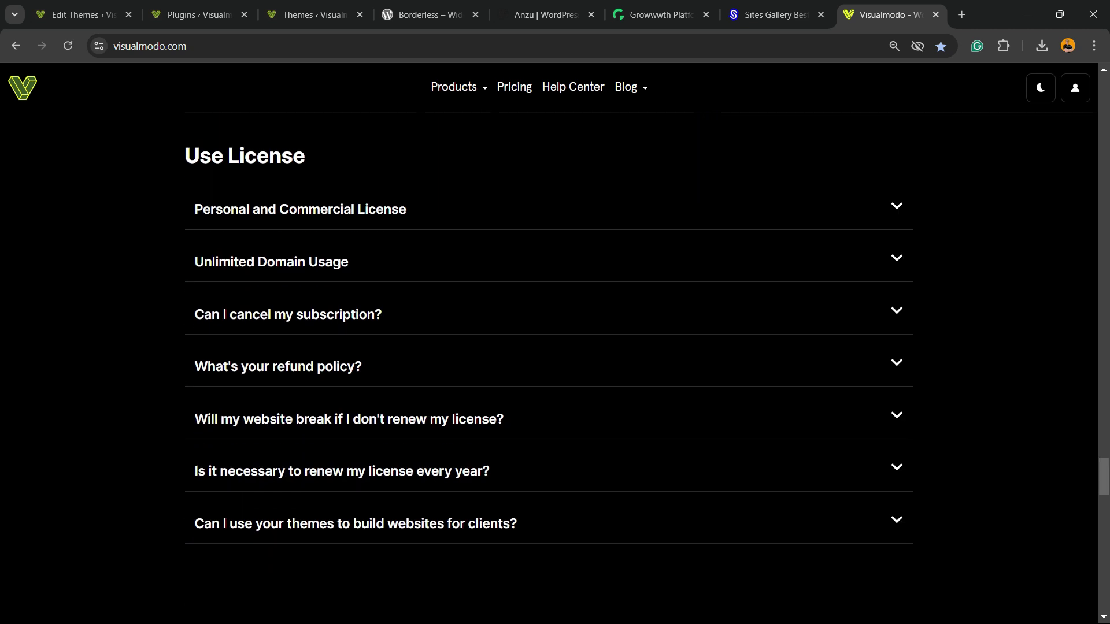